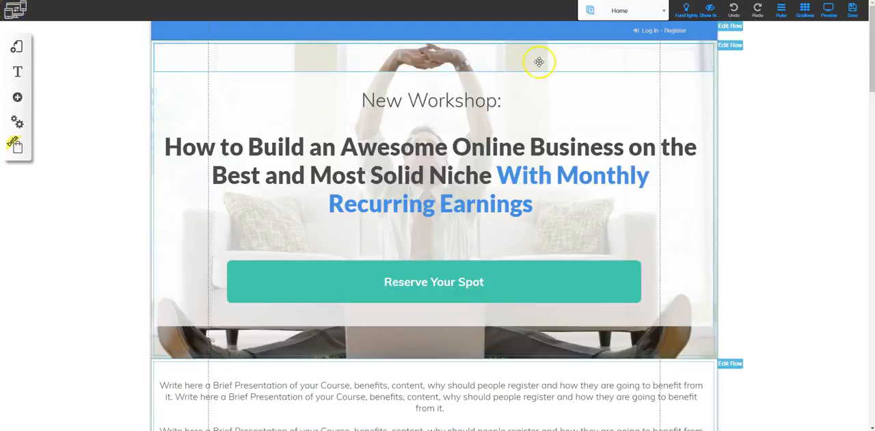
# - Select the Home page of the Free Course layout and switch the workspace backdrop to grey with Fund lights
pyautogui.click(656, 13)
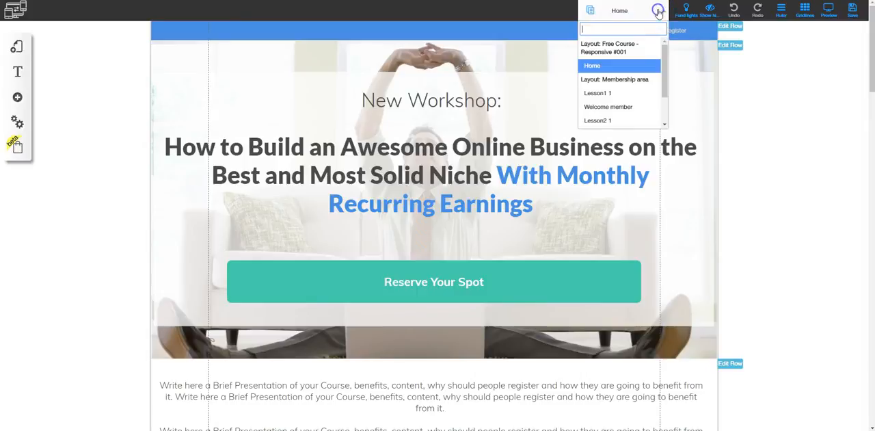
pyautogui.click(604, 71)
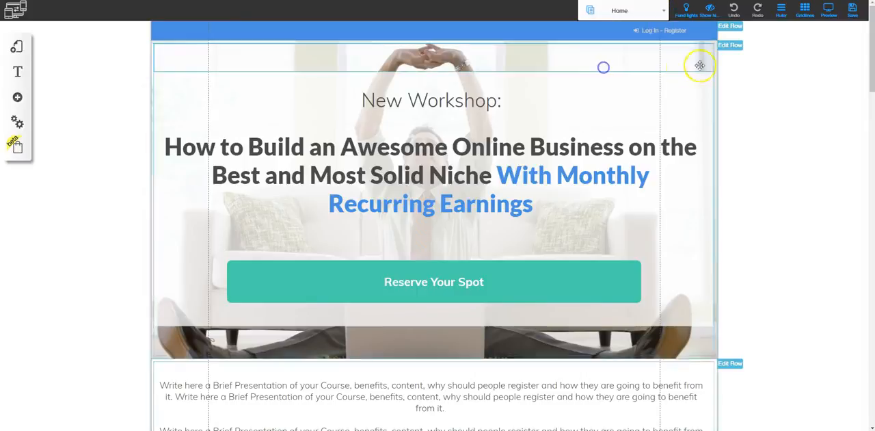
pyautogui.click(688, 13)
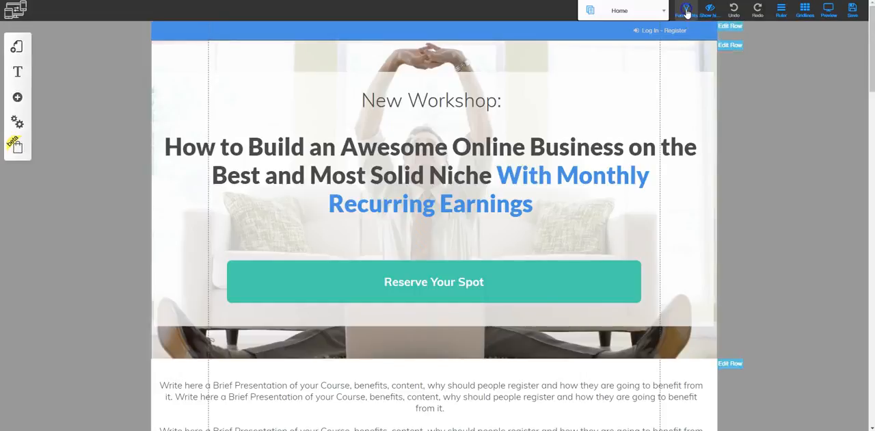
pyautogui.click(708, 12)
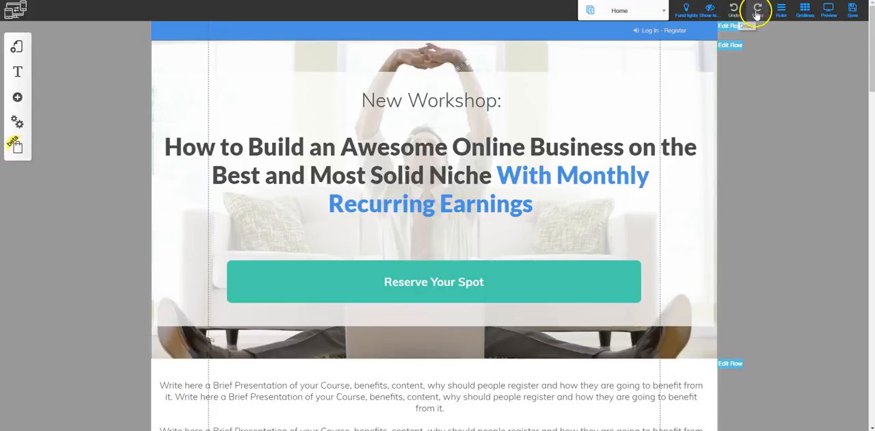
# - Show and hide the ruler, and switch the gridlines off and back on
pyautogui.click(782, 9)
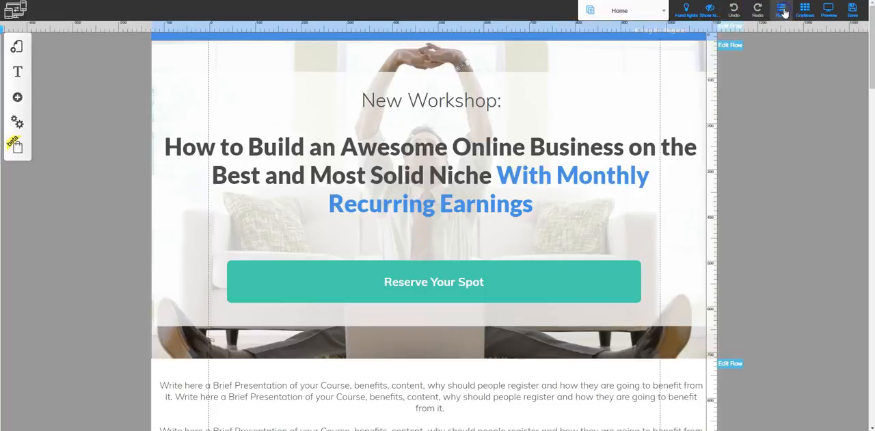
pyautogui.click(781, 10)
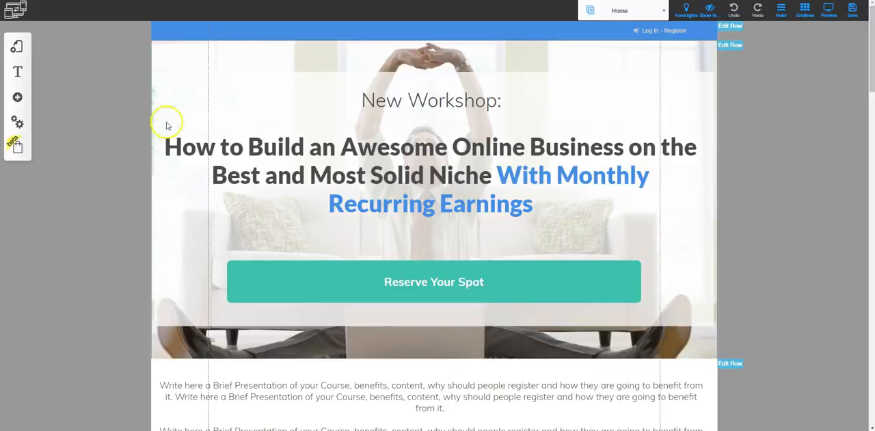
pyautogui.click(807, 12)
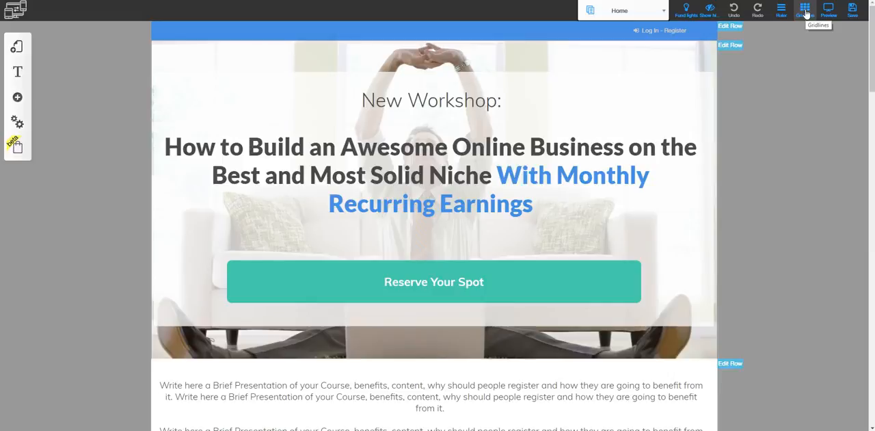
pyautogui.click(806, 12)
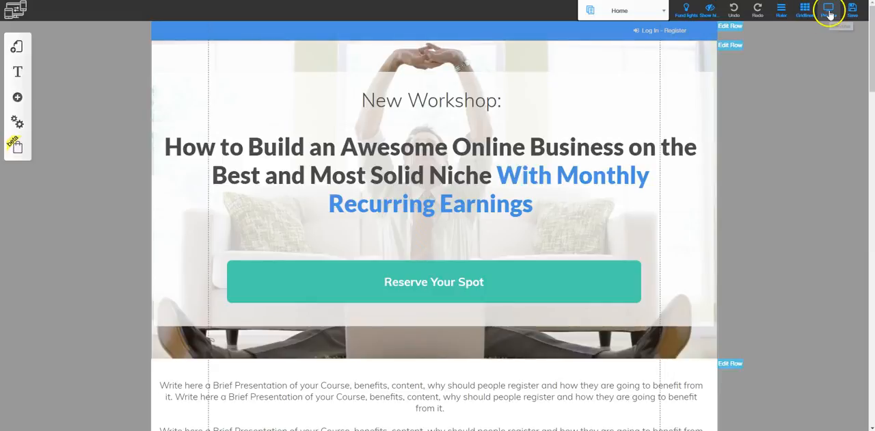
# - Preview the Home page in desktop view and look through it in tablet view
pyautogui.click(828, 11)
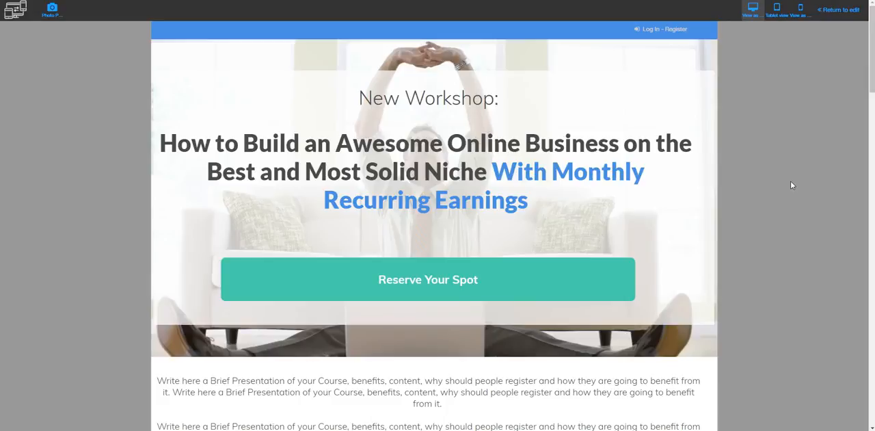
pyautogui.click(792, 187)
pyautogui.click(778, 106)
pyautogui.click(776, 12)
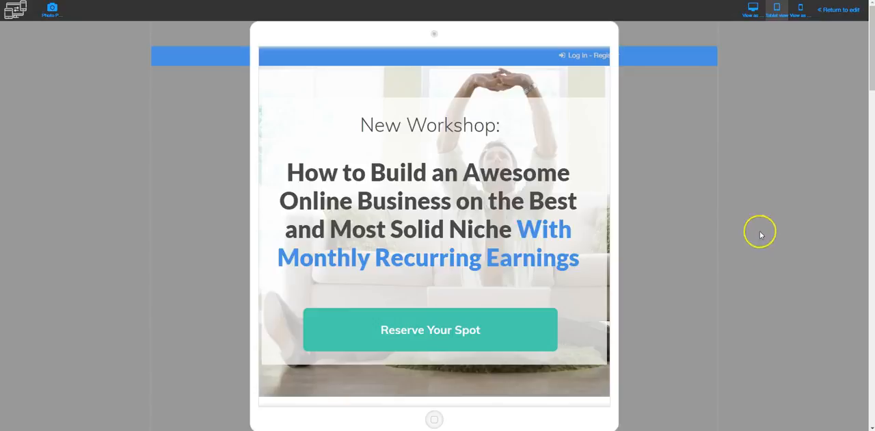
pyautogui.scroll(-8, 639, 183)
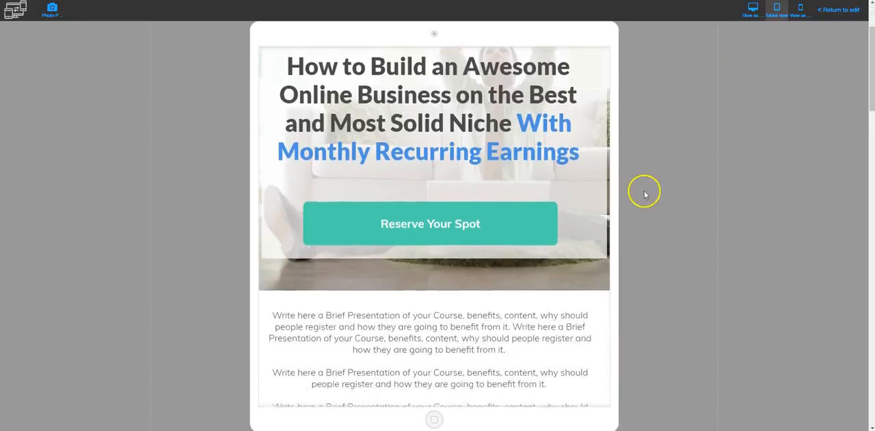
pyautogui.scroll(-3, 639, 235)
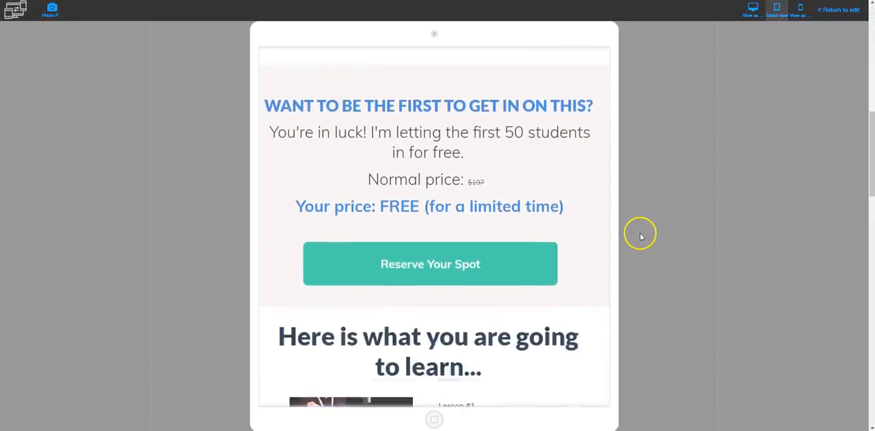
pyautogui.scroll(4, 639, 237)
pyautogui.scroll(5, 640, 238)
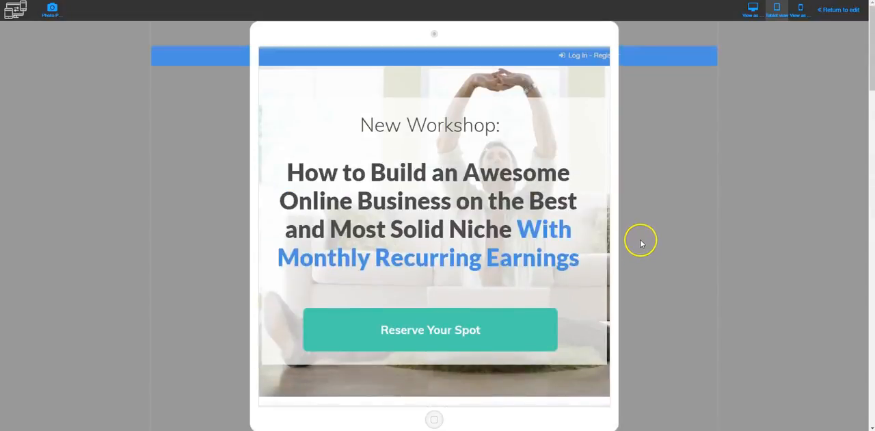
# - Look through the Home page preview in mobile view and return to editing
pyautogui.click(801, 11)
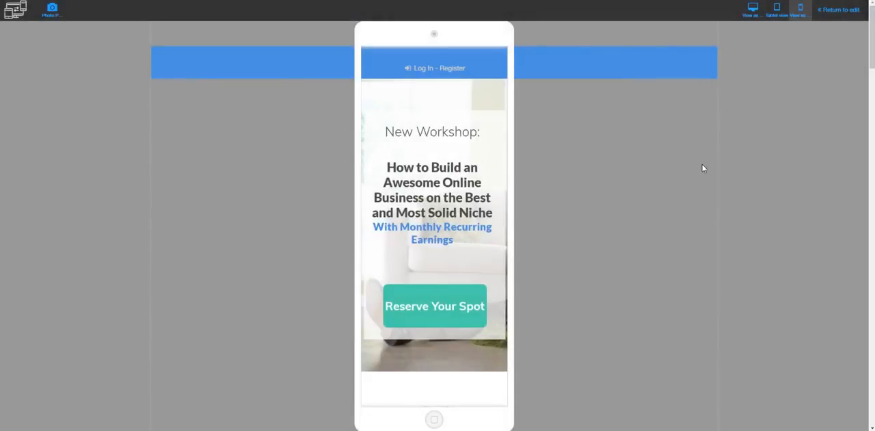
pyautogui.click(695, 155)
pyautogui.scroll(-3, 551, 213)
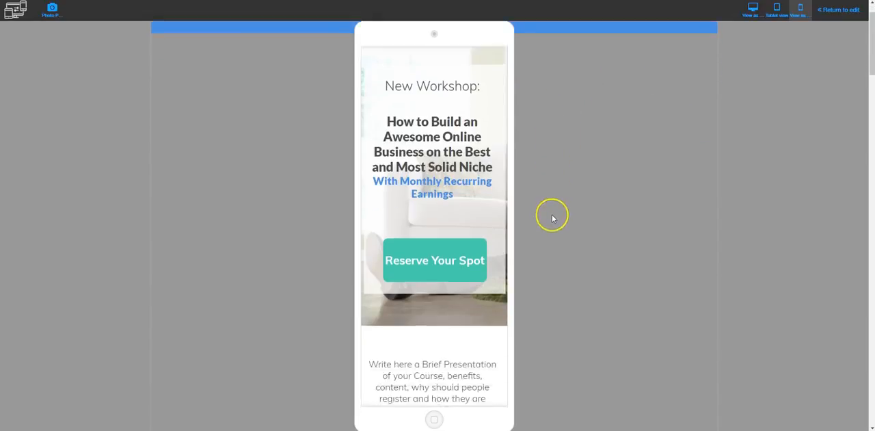
pyautogui.scroll(-5, 552, 226)
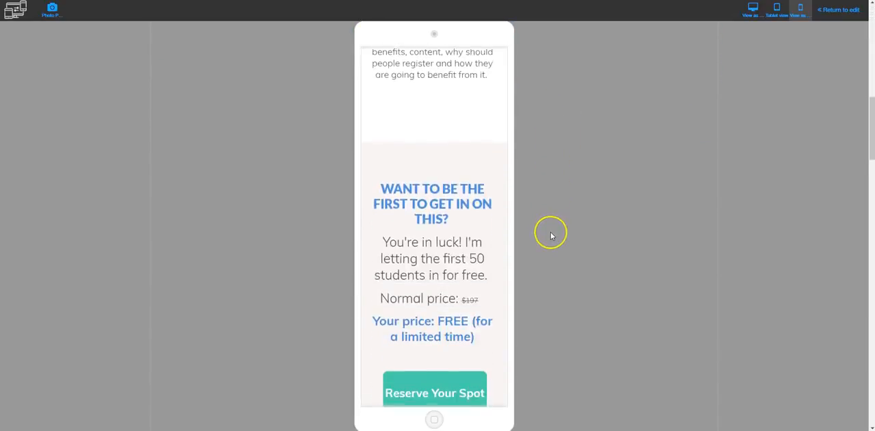
pyautogui.scroll(-3, 550, 235)
pyautogui.scroll(10, 550, 235)
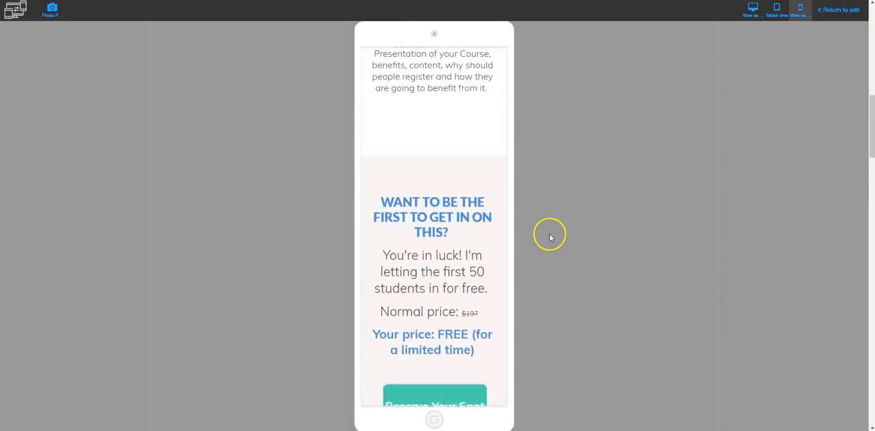
pyautogui.click(839, 10)
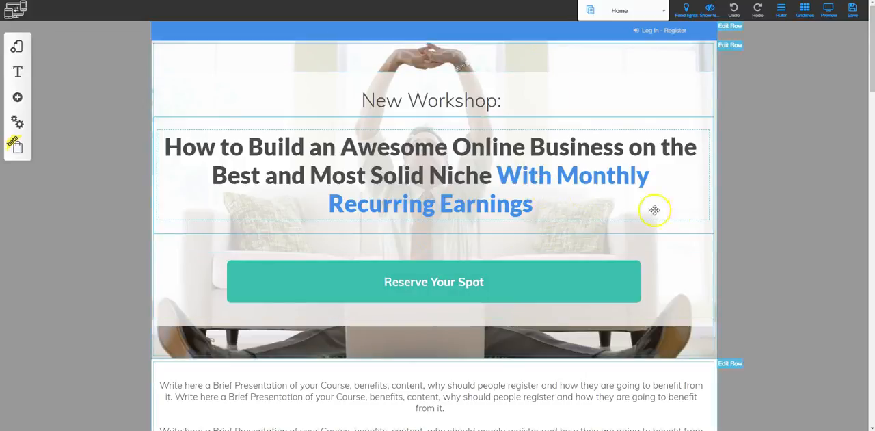
# - Review the Home page's rows from the presentation text to the lessons, including the edit options of the limited-offer row
pyautogui.scroll(-2, 748, 226)
pyautogui.scroll(-5, 748, 225)
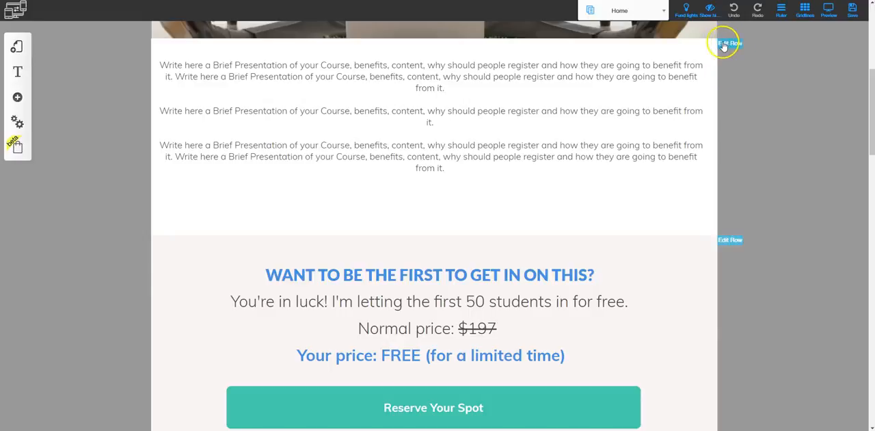
pyautogui.click(729, 245)
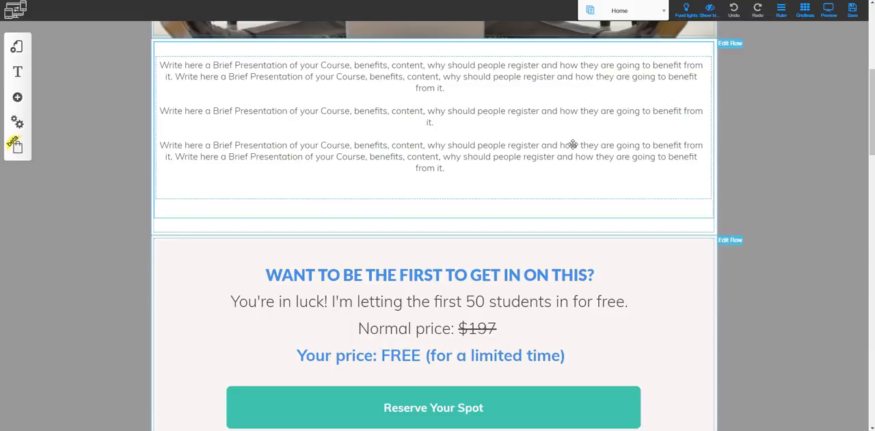
pyautogui.scroll(-5, 586, 254)
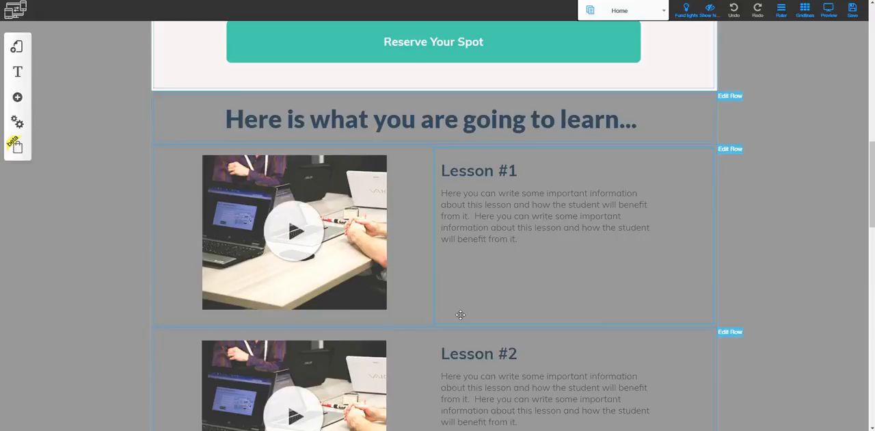
# - Browse the ready-made row templates, such as Contact, Price List and About Us, without adding one
pyautogui.click(17, 96)
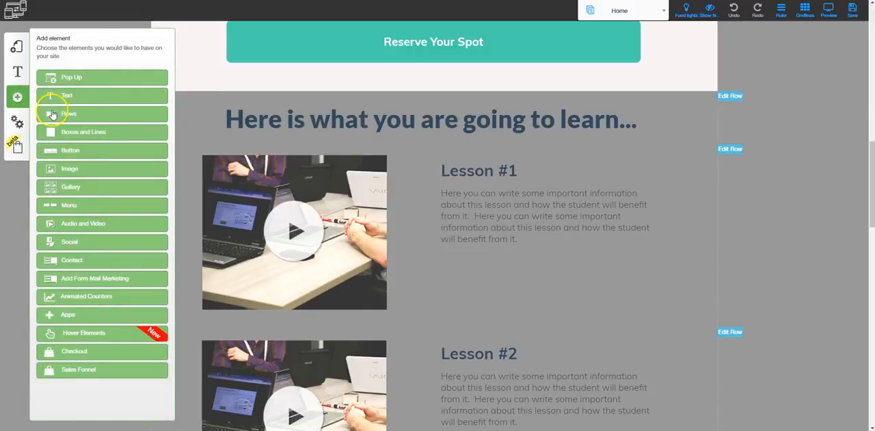
pyautogui.click(68, 116)
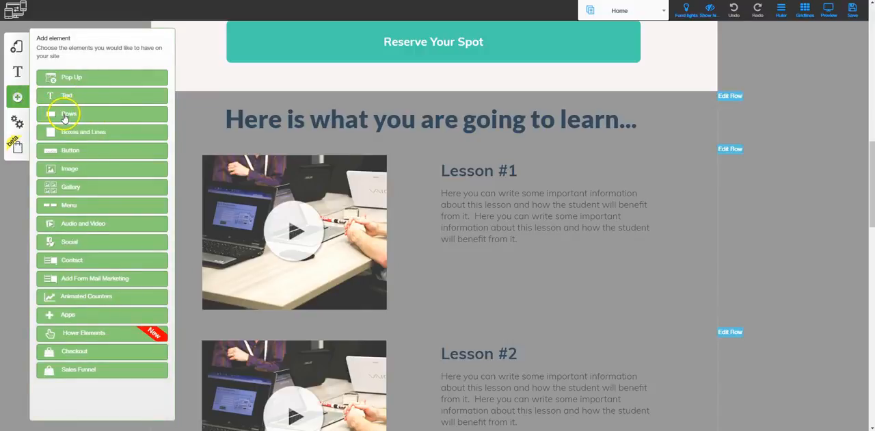
pyautogui.scroll(-5, 68, 273)
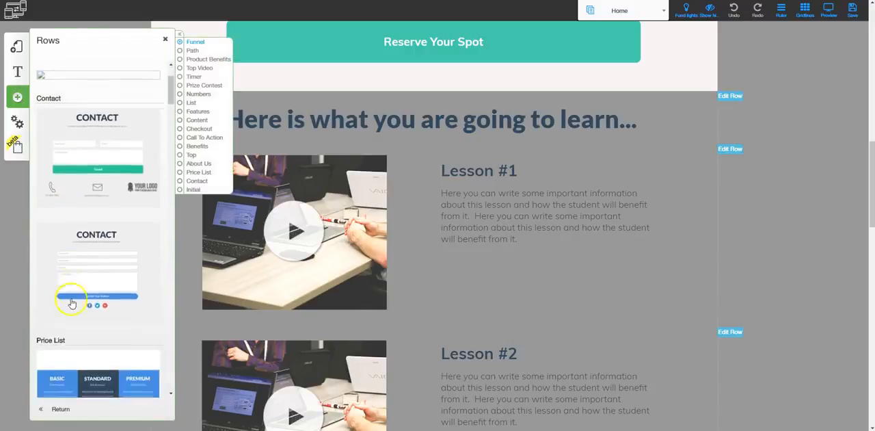
pyautogui.scroll(-6, 77, 342)
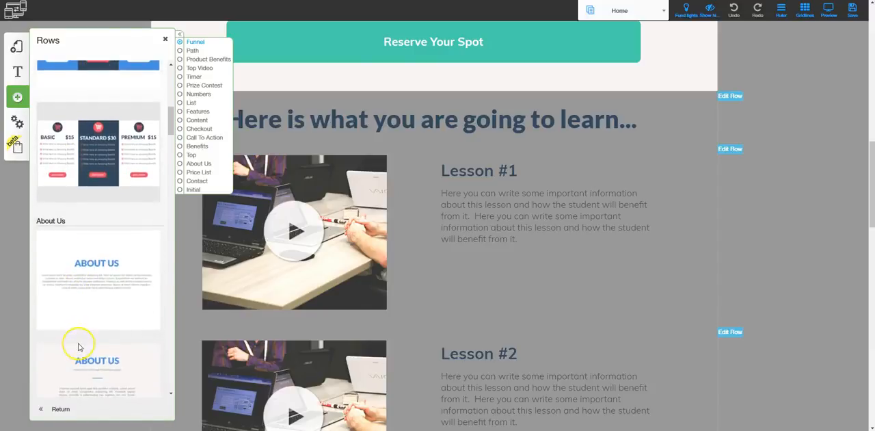
pyautogui.scroll(-2, 79, 349)
pyautogui.click(71, 245)
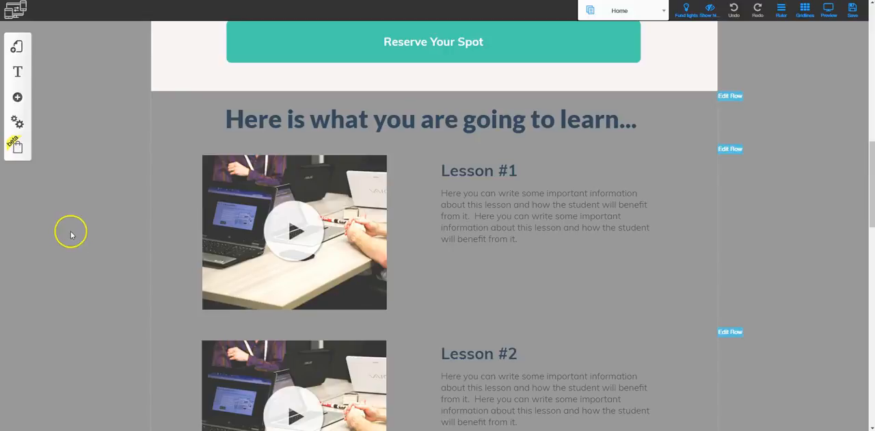
# - Add a page from the Blank page responsive template to the Free Course - Responsive #001 layout, named "blank page"
pyautogui.click(18, 45)
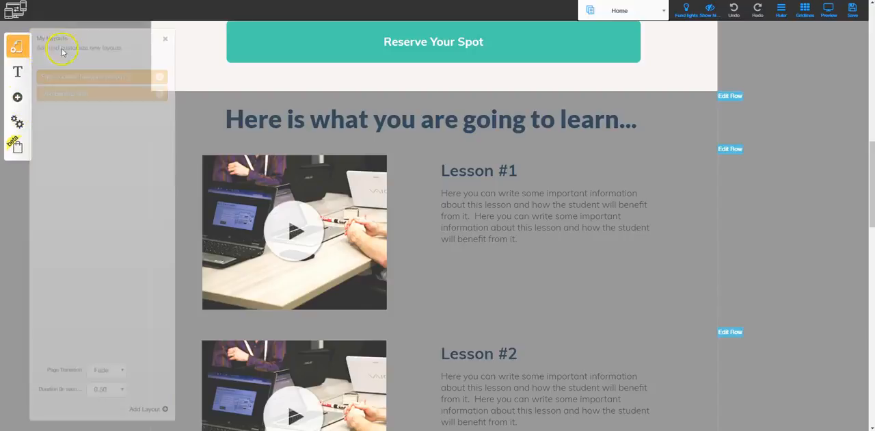
pyautogui.click(159, 75)
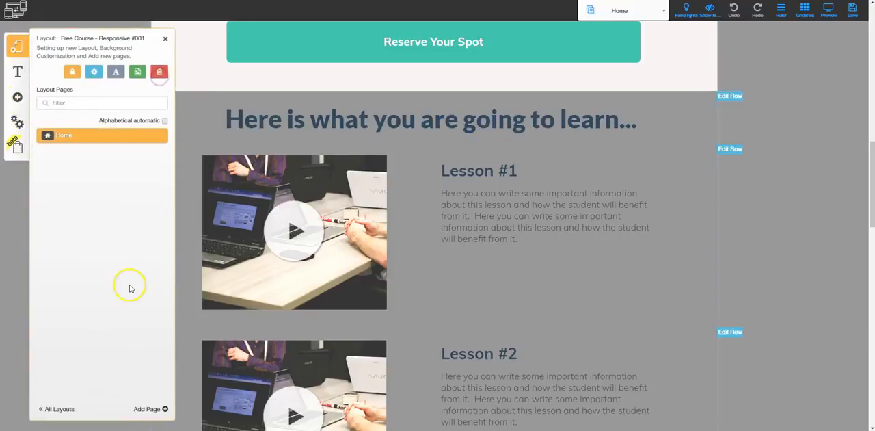
pyautogui.click(148, 408)
pyautogui.click(223, 171)
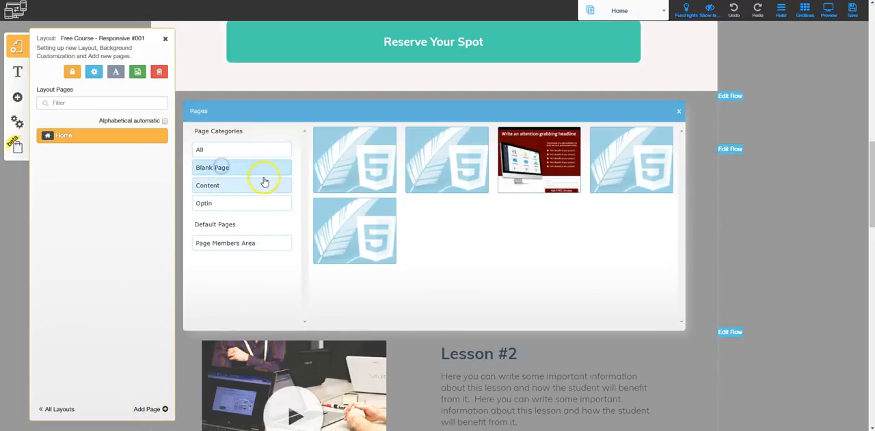
pyautogui.click(335, 186)
pyautogui.write('b')
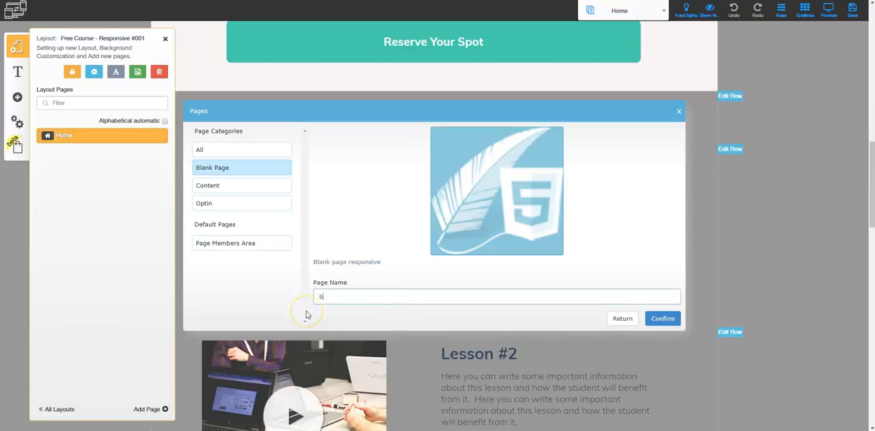
pyautogui.press('Return')
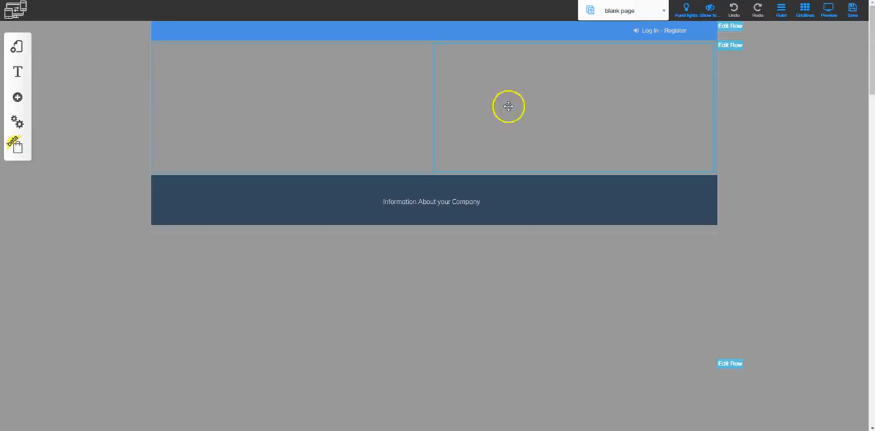
# - Look at the column configuration options for the first column of the blank page's empty row
pyautogui.click(309, 92)
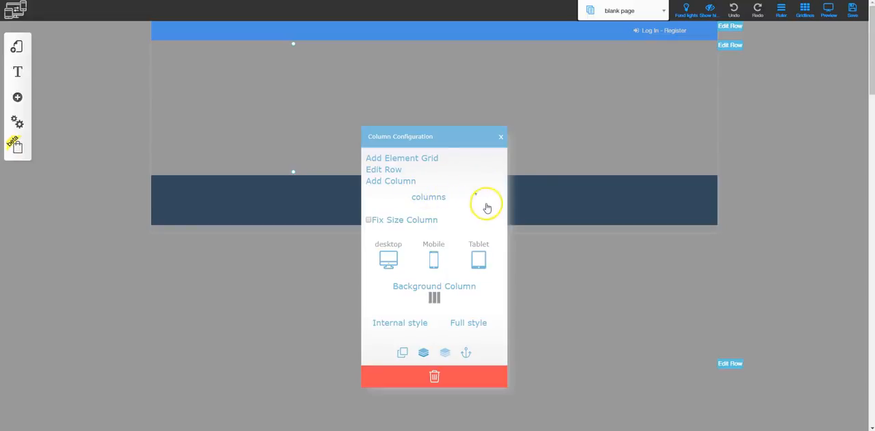
pyautogui.click(413, 181)
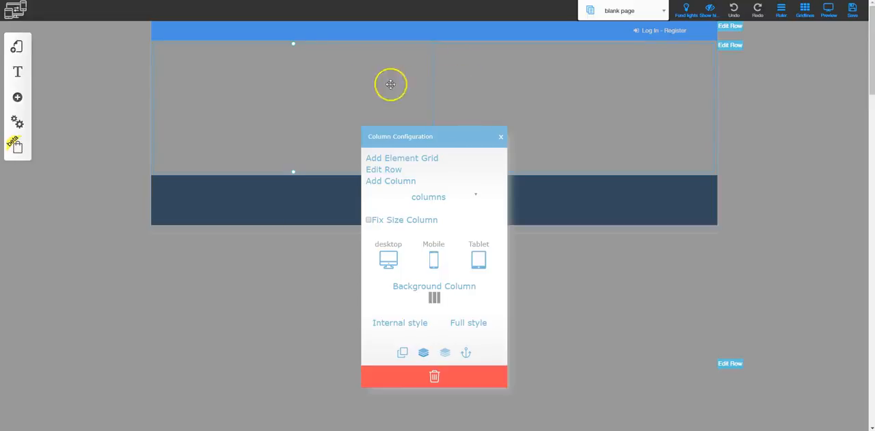
pyautogui.click(499, 137)
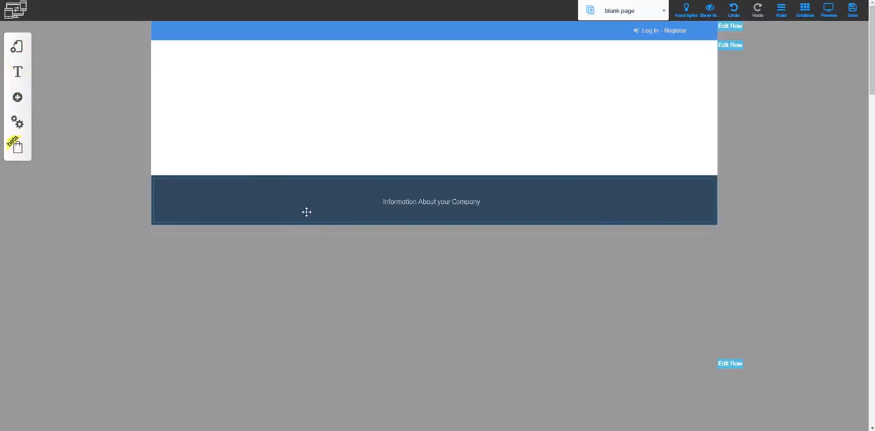
# - Add four more columns to the empty row so that it is divided into six equal columns
pyautogui.click(309, 97)
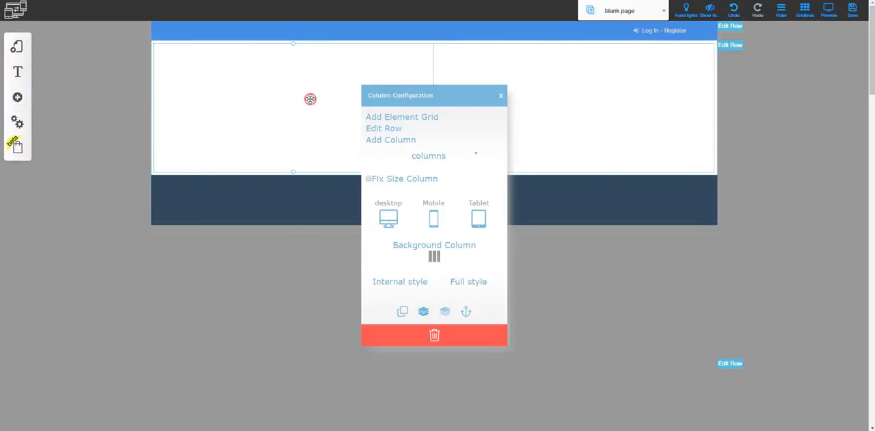
pyautogui.click(383, 139)
pyautogui.click(312, 108)
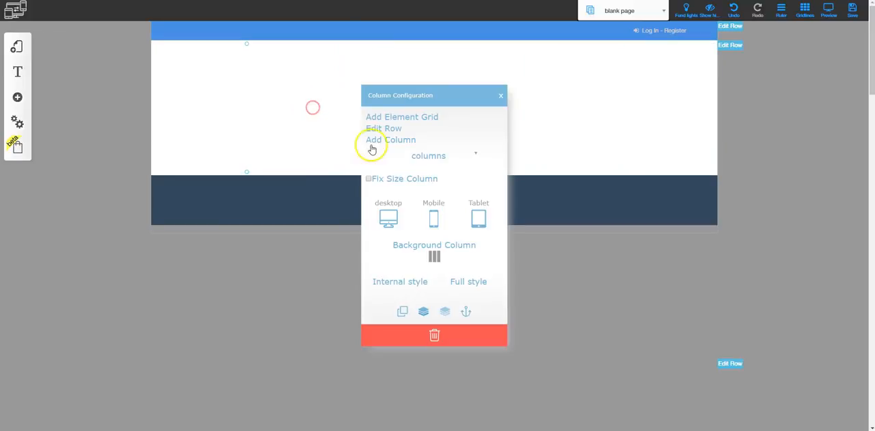
pyautogui.click(384, 140)
pyautogui.click(342, 131)
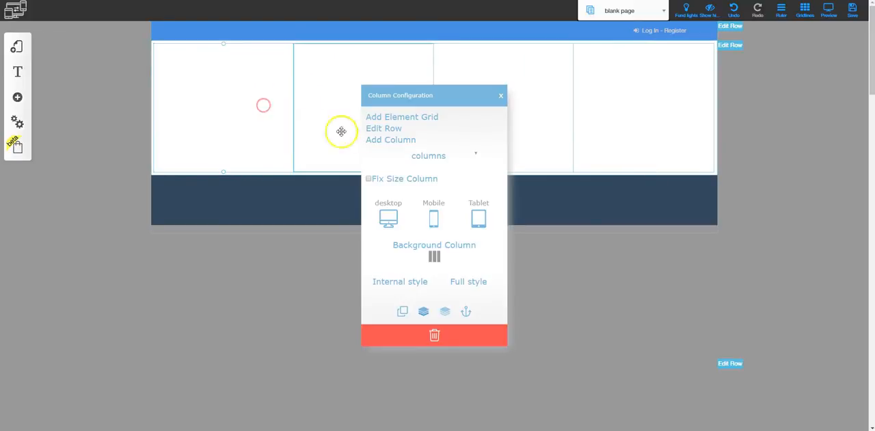
pyautogui.click(389, 140)
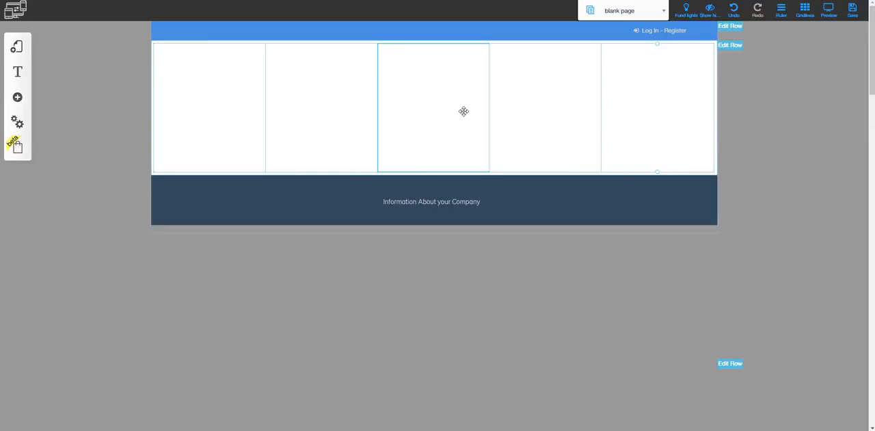
pyautogui.click(410, 94)
pyautogui.click(409, 140)
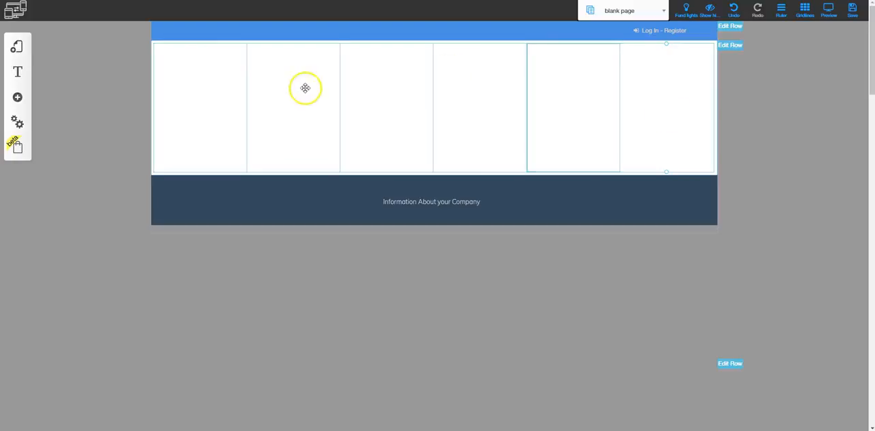
# - Set the column size of each of the row's six columns to 2
pyautogui.click(197, 82)
pyautogui.click(317, 109)
pyautogui.click(462, 154)
pyautogui.click(457, 163)
pyautogui.click(402, 73)
pyautogui.click(469, 156)
pyautogui.click(467, 165)
pyautogui.click(504, 66)
pyautogui.click(462, 155)
pyautogui.click(456, 165)
pyautogui.click(459, 156)
pyautogui.click(457, 166)
pyautogui.click(460, 157)
pyautogui.click(456, 164)
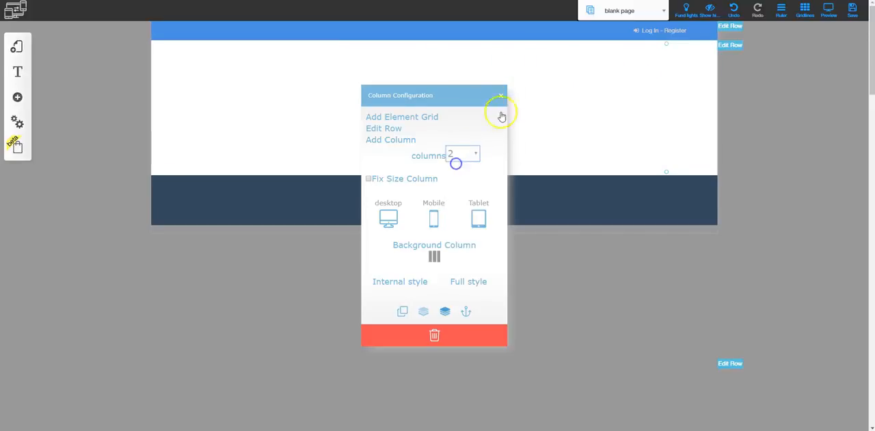
pyautogui.click(502, 95)
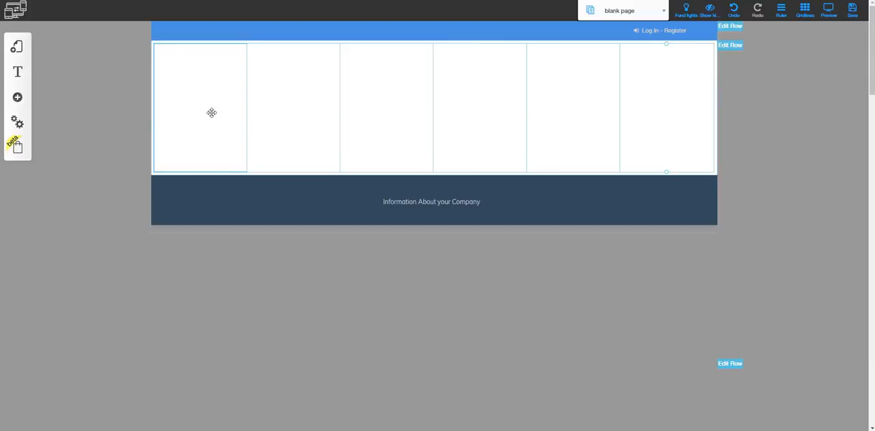
# - Set the column size of the row's sixth column to 3
pyautogui.click(664, 89)
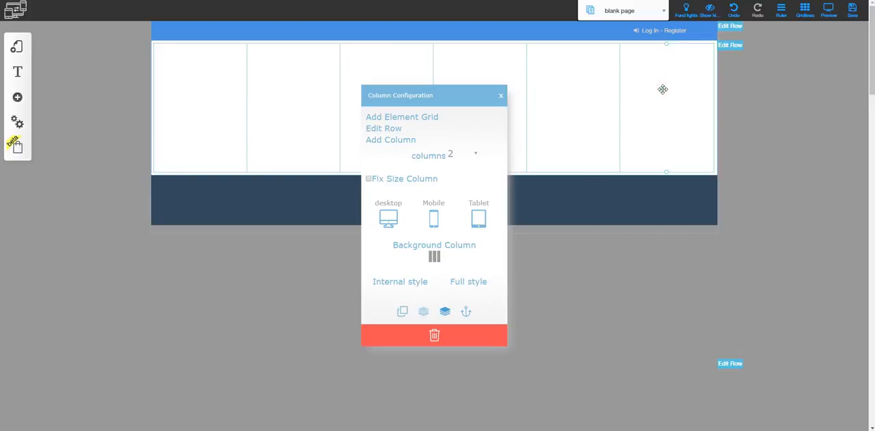
pyautogui.click(476, 156)
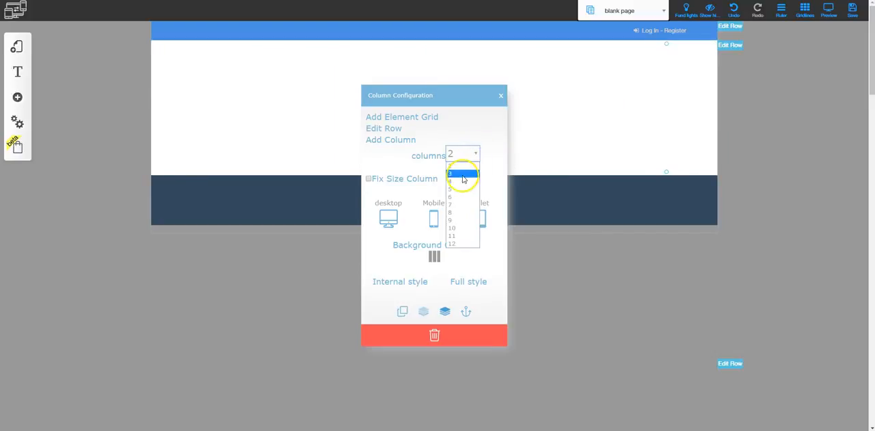
pyautogui.click(463, 177)
pyautogui.click(501, 95)
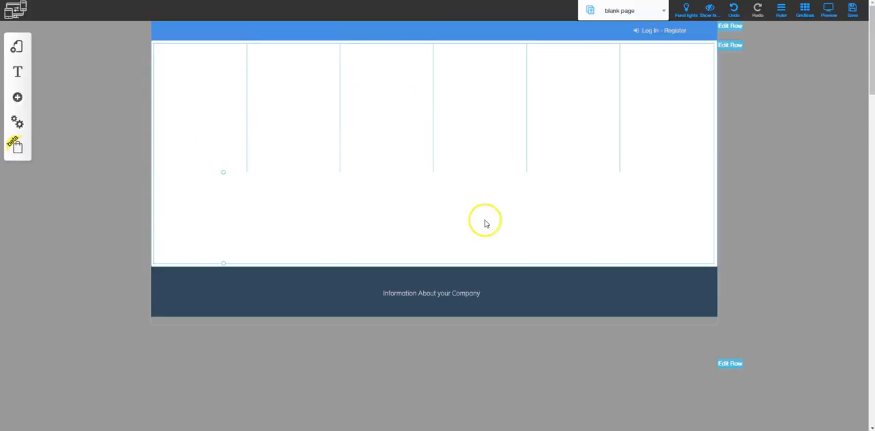
# - Set the column size of the sixth column to 12 so it fills the full row width
pyautogui.click(233, 214)
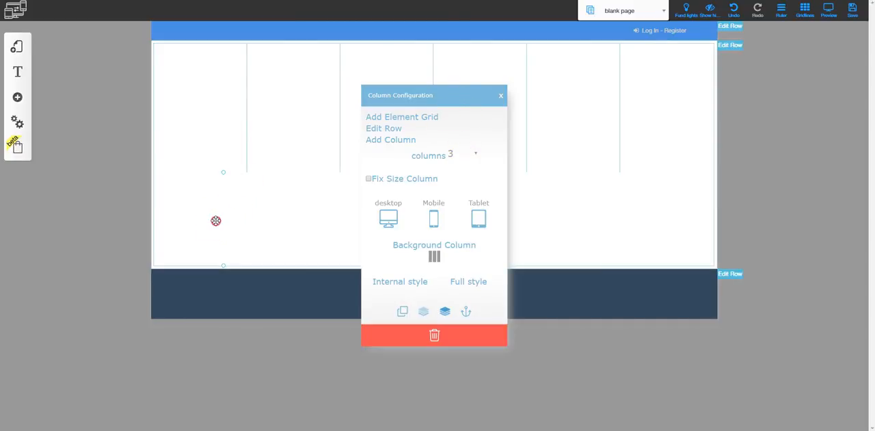
pyautogui.click(477, 157)
pyautogui.click(462, 244)
pyautogui.click(570, 224)
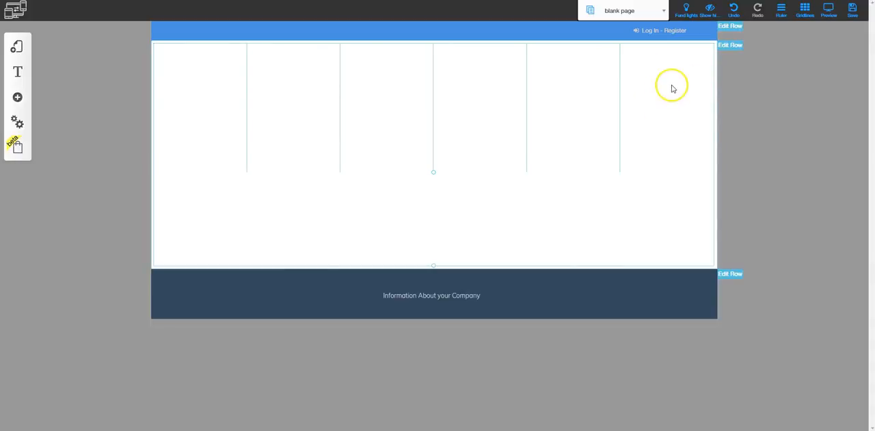
# - Set the column size of the row's fifth column to 4
pyautogui.click(579, 84)
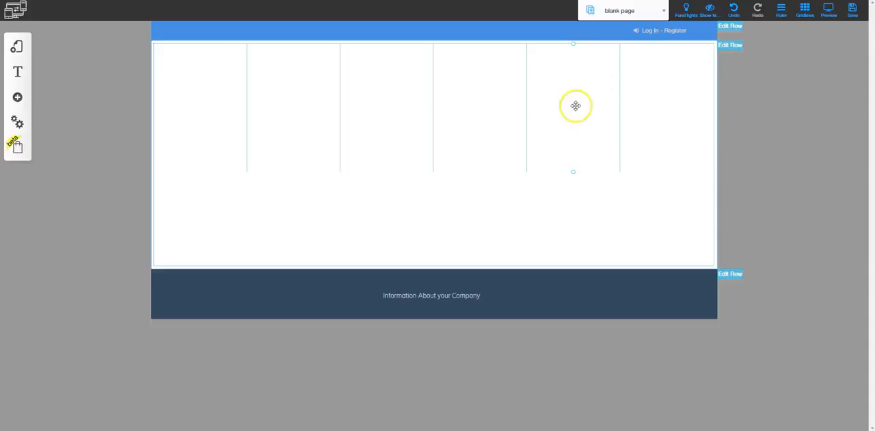
pyautogui.click(571, 101)
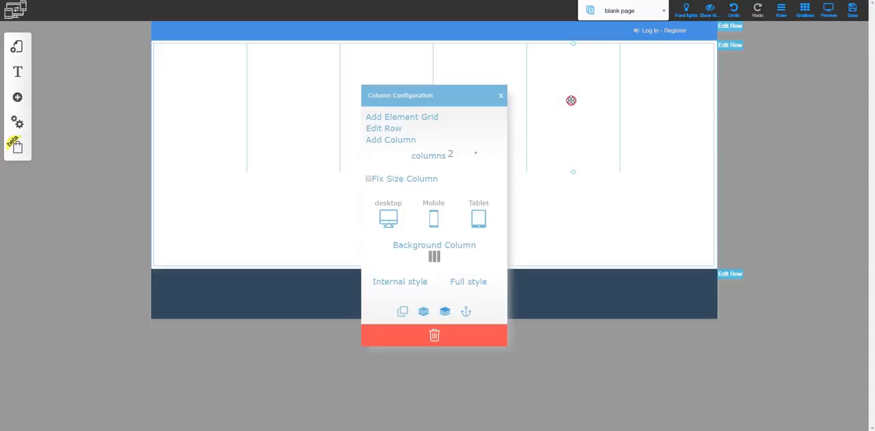
pyautogui.click(472, 153)
pyautogui.click(461, 181)
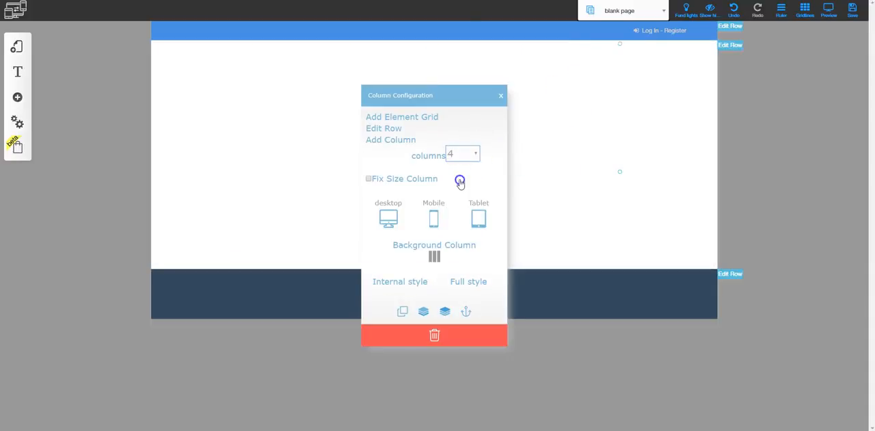
pyautogui.click(634, 117)
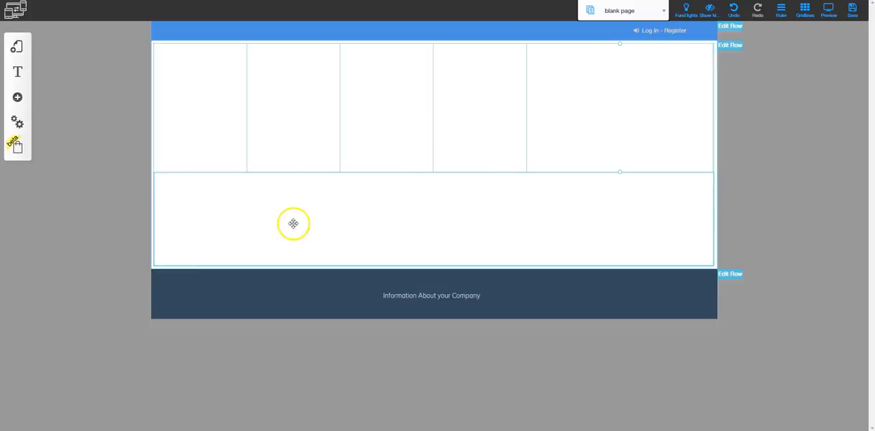
pyautogui.click(544, 221)
pyautogui.moveTo(544, 221); pyautogui.dragTo(484, 224)
pyautogui.moveTo(483, 224); pyautogui.dragTo(217, 87)
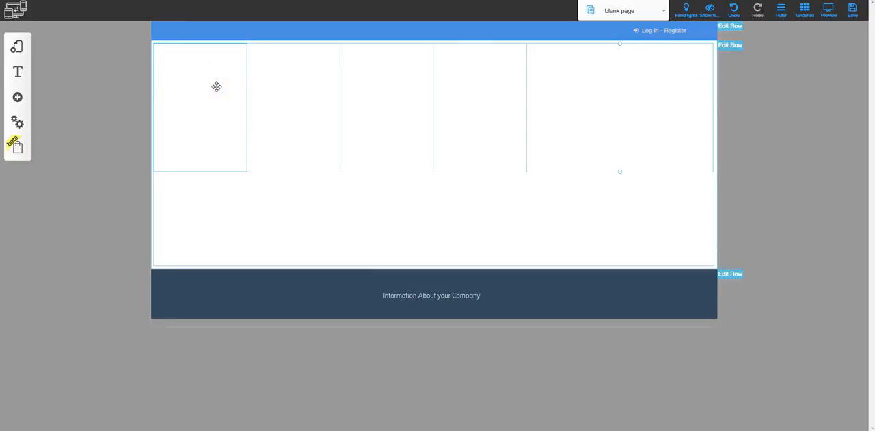
# - Hide the row's first column on mobile and tablet, leaving it shown only on desktop
pyautogui.click(213, 86)
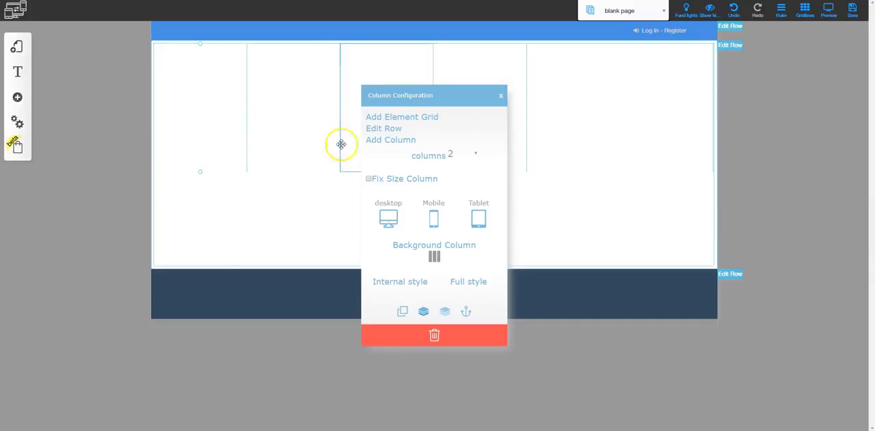
pyautogui.click(433, 216)
pyautogui.click(470, 219)
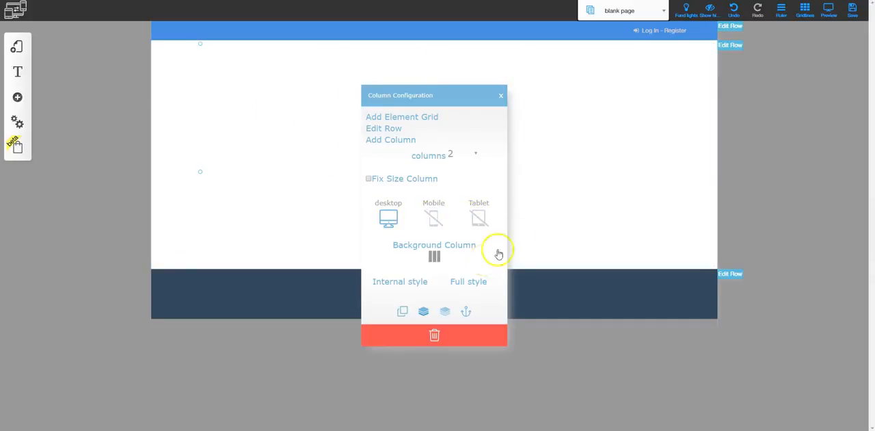
pyautogui.click(565, 174)
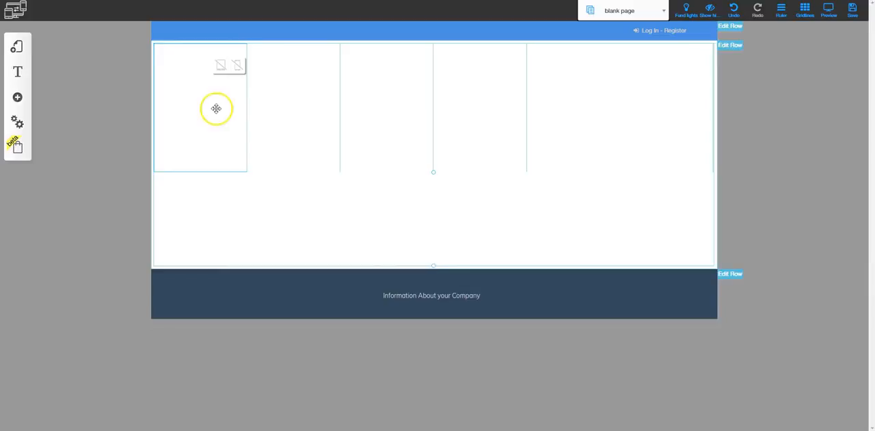
# - Add the first About Us row template, with a heading and text paragraph, to the page
pyautogui.click(28, 103)
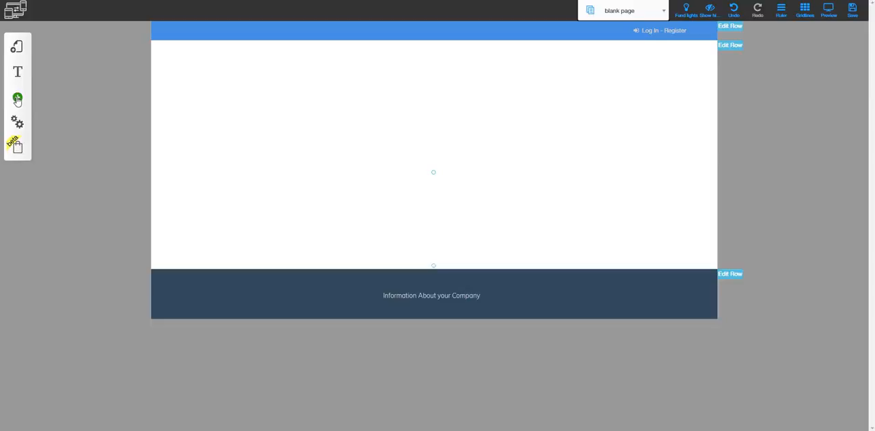
pyautogui.click(18, 100)
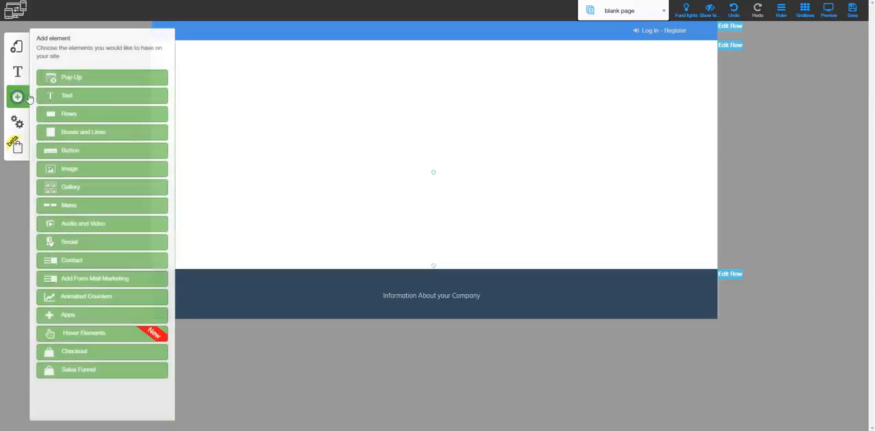
pyautogui.click(74, 115)
pyautogui.scroll(-5, 76, 267)
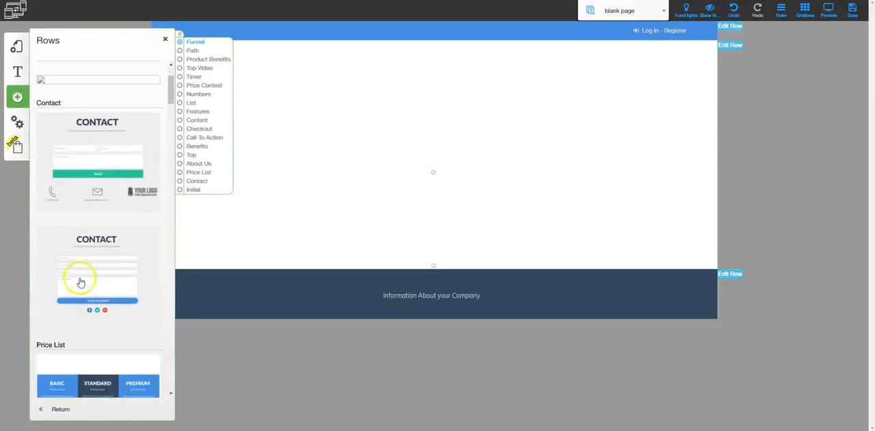
pyautogui.scroll(-4, 81, 290)
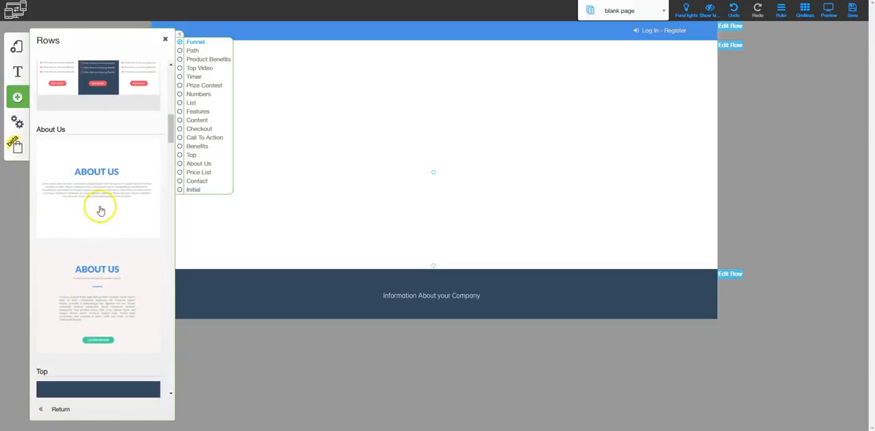
pyautogui.click(96, 170)
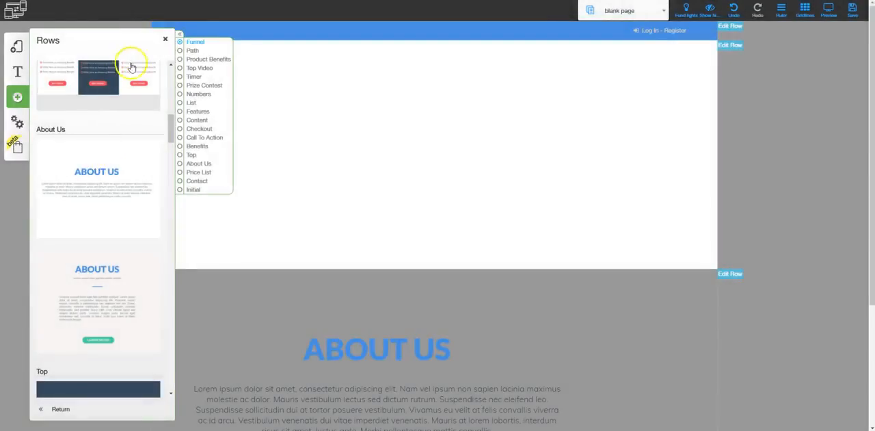
pyautogui.click(165, 38)
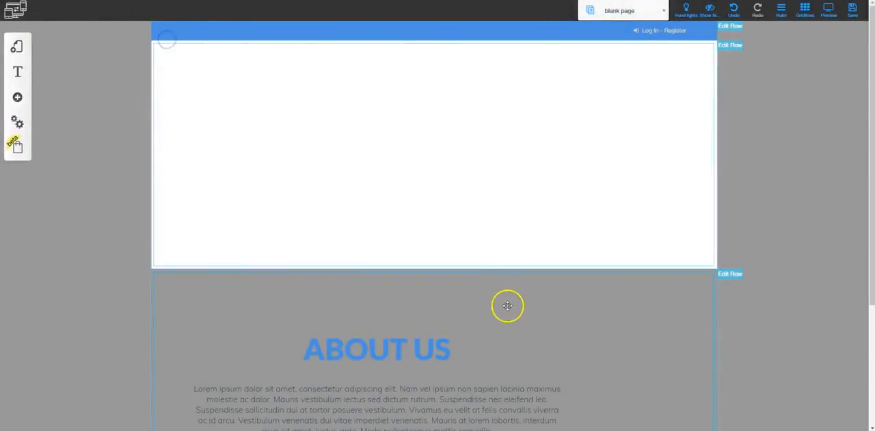
# - Move the ABOUT US heading and its paragraph toward the horizontal center of their row
pyautogui.scroll(-2, 410, 274)
pyautogui.moveTo(404, 204); pyautogui.dragTo(455, 195)
pyautogui.moveTo(404, 267); pyautogui.dragTo(475, 265)
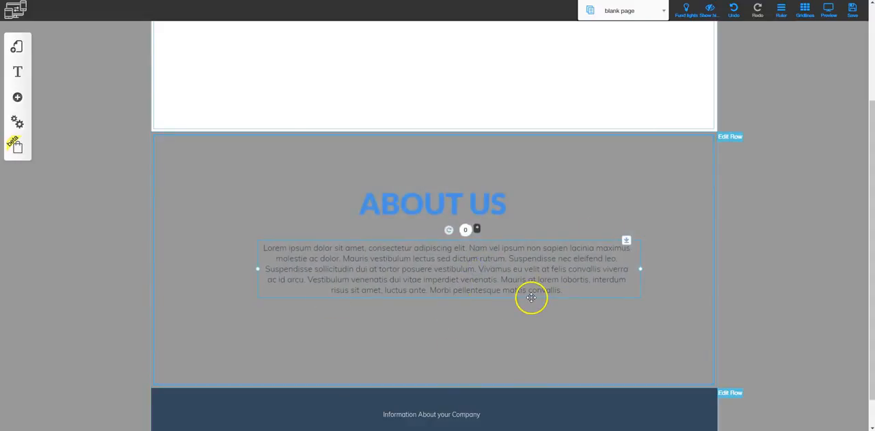
# - Move the About Us row up one position, above the row with the columns
pyautogui.click(730, 137)
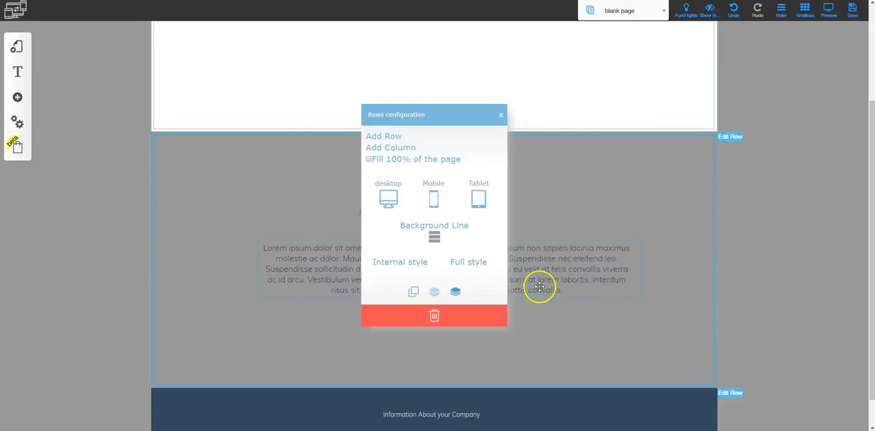
pyautogui.click(456, 290)
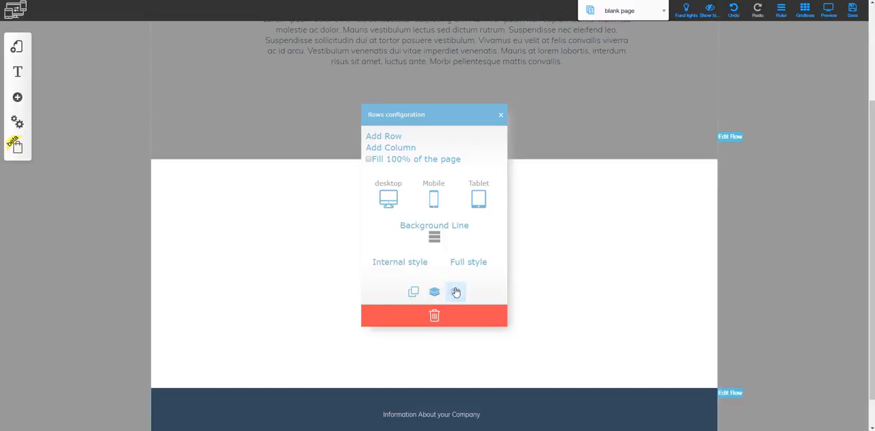
pyautogui.click(501, 115)
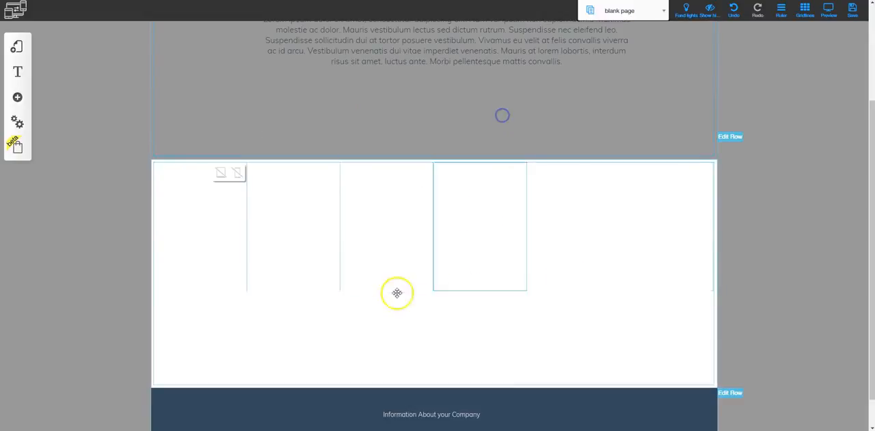
# - Move the About Us row back down one position, below the row with the columns
pyautogui.scroll(2, 558, 265)
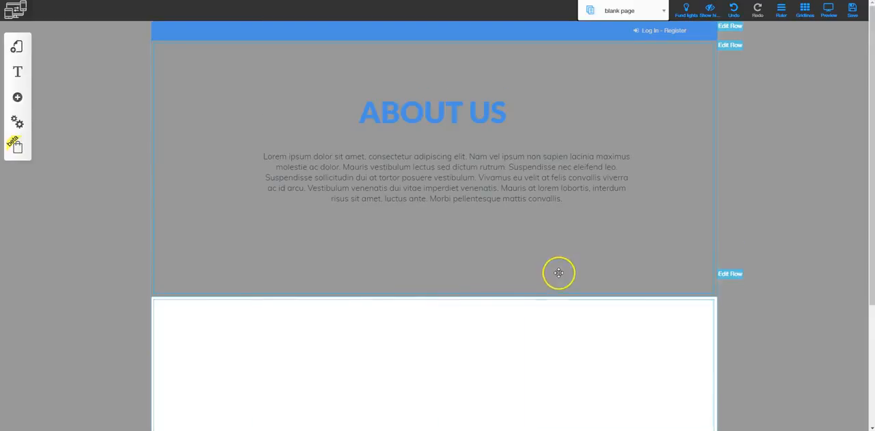
pyautogui.click(729, 46)
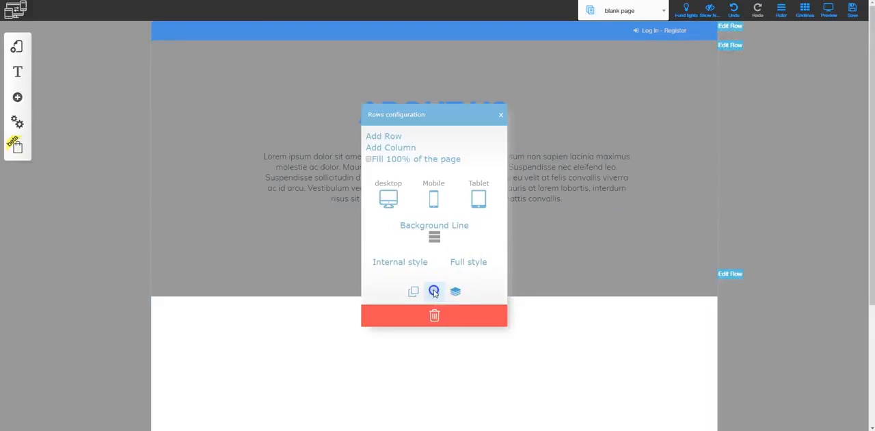
pyautogui.click(730, 44)
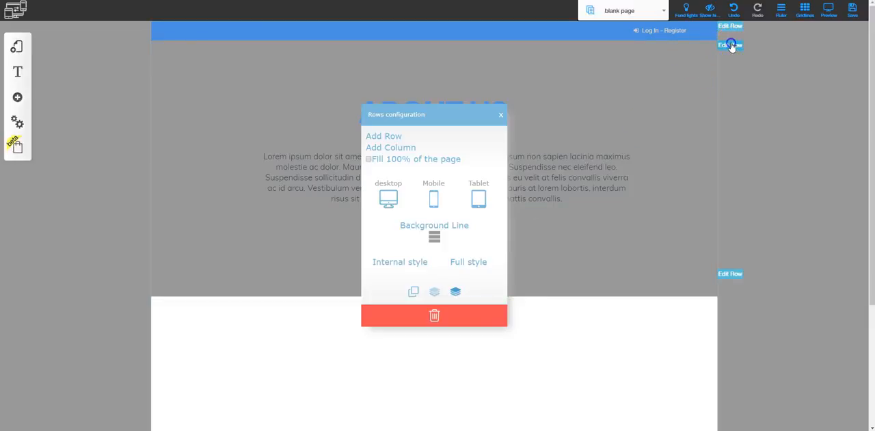
pyautogui.click(501, 115)
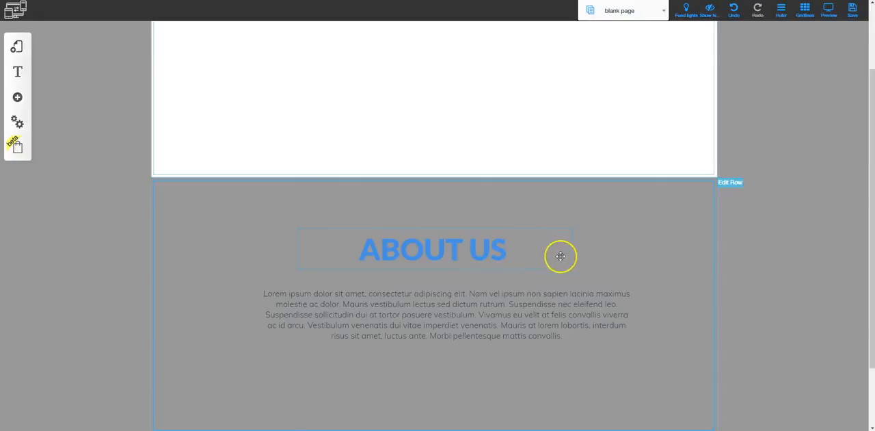
# - Load the Home page with the New Workshop hero section into the editor from the layouts
pyautogui.scroll(1, 564, 266)
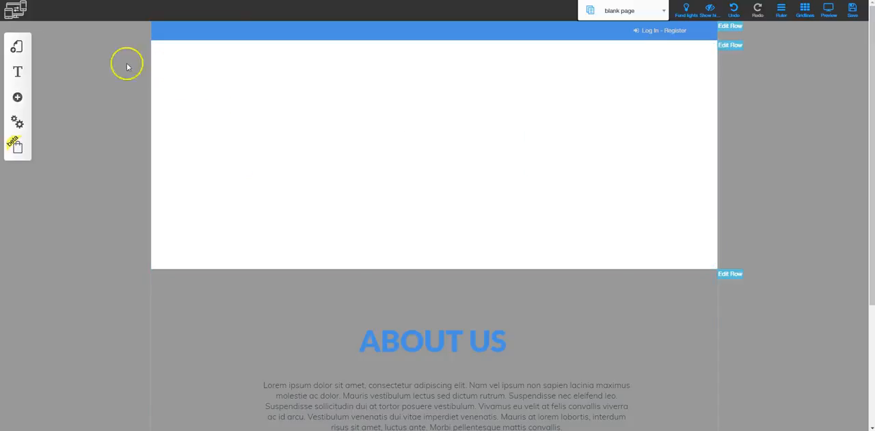
pyautogui.click(15, 50)
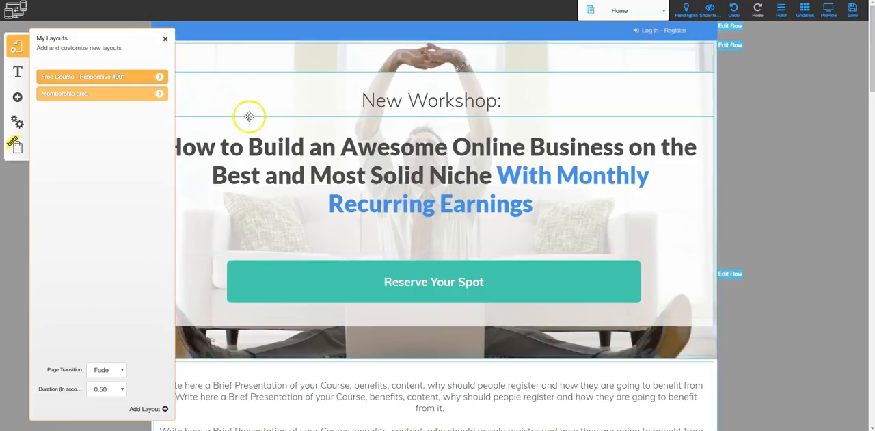
pyautogui.click(165, 39)
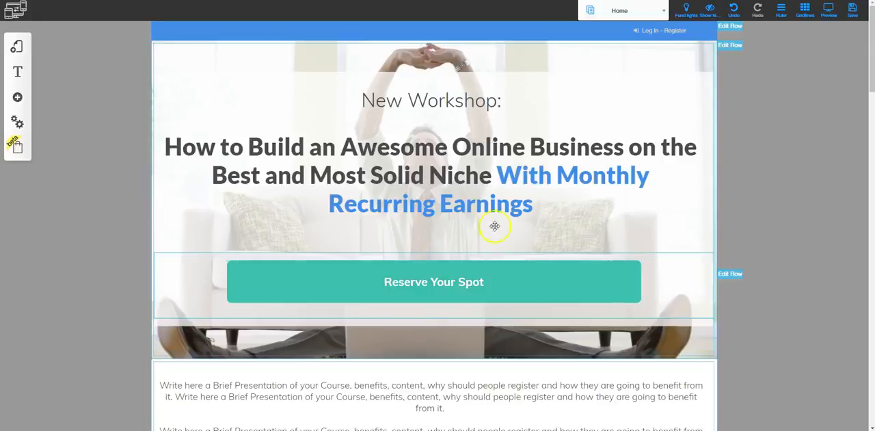
# - Shift the New Workshop text, the main headline and the Reserve Your Spot button slightly to the right in the hero row
pyautogui.click(457, 102)
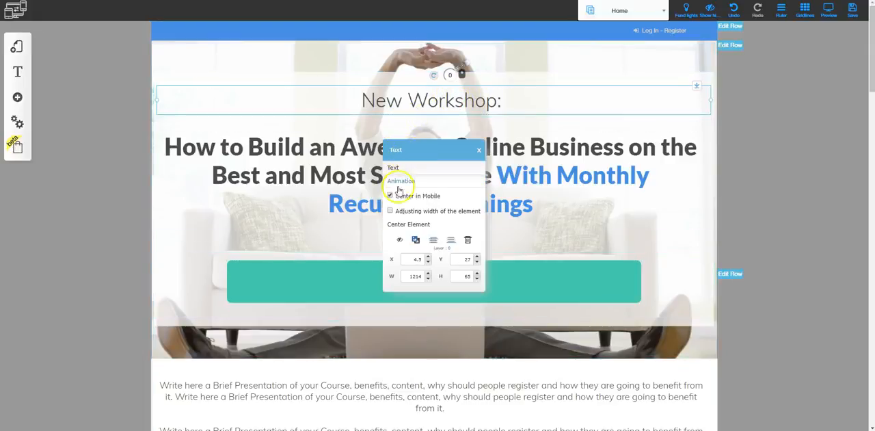
pyautogui.moveTo(432, 100); pyautogui.dragTo(459, 93)
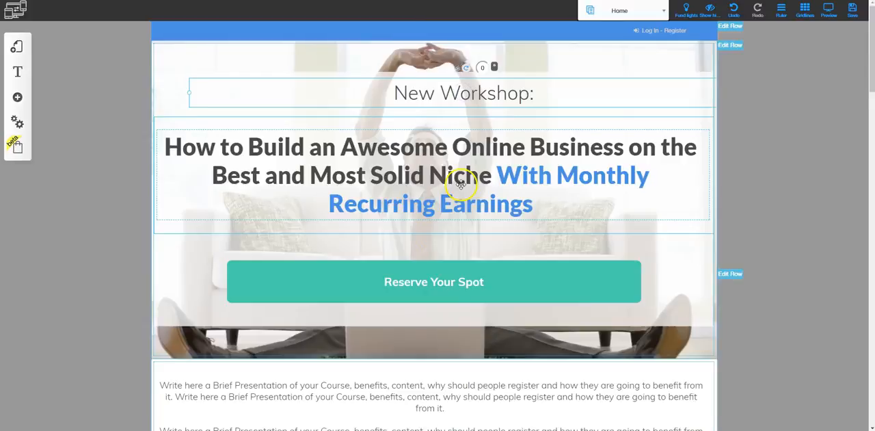
pyautogui.scroll(-1, 457, 126)
pyautogui.click(456, 130)
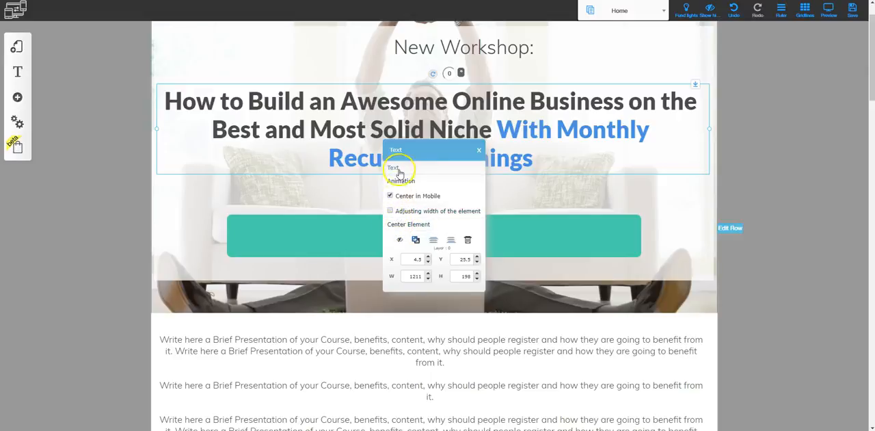
pyautogui.moveTo(455, 123); pyautogui.dragTo(455, 195)
pyautogui.click(444, 188)
pyautogui.click(454, 196)
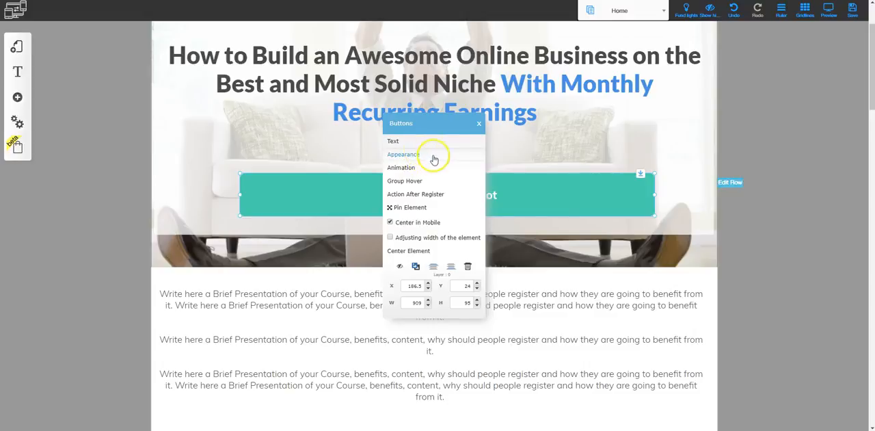
pyautogui.click(478, 123)
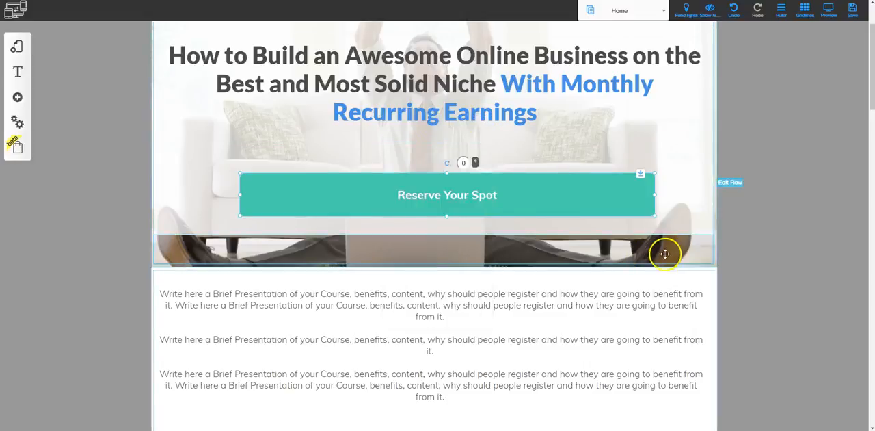
# - Try switching the hero row's desktop, mobile and tablet visibility off and back on
pyautogui.scroll(3, 656, 256)
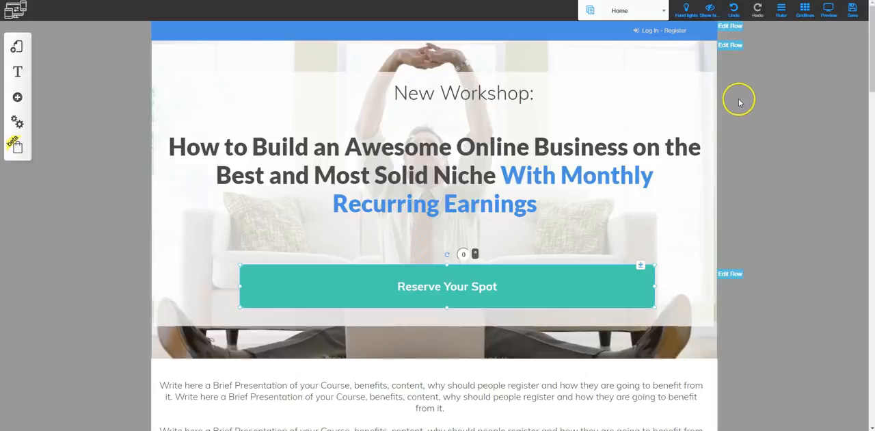
pyautogui.click(731, 45)
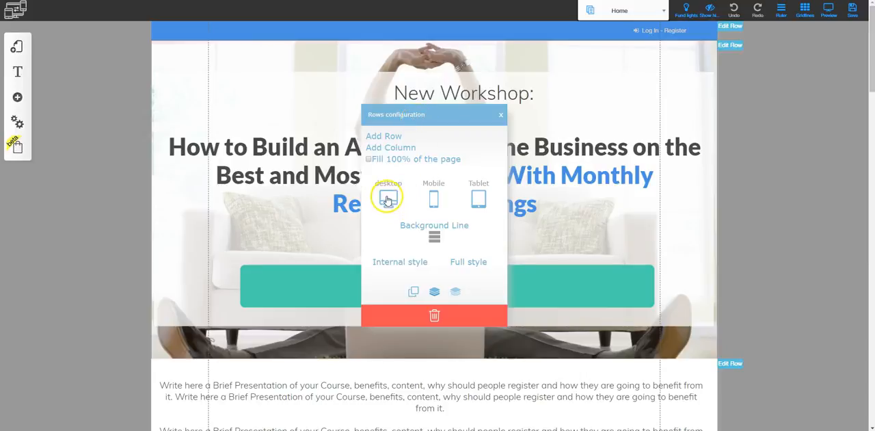
pyautogui.click(387, 200)
pyautogui.click(392, 199)
pyautogui.click(434, 199)
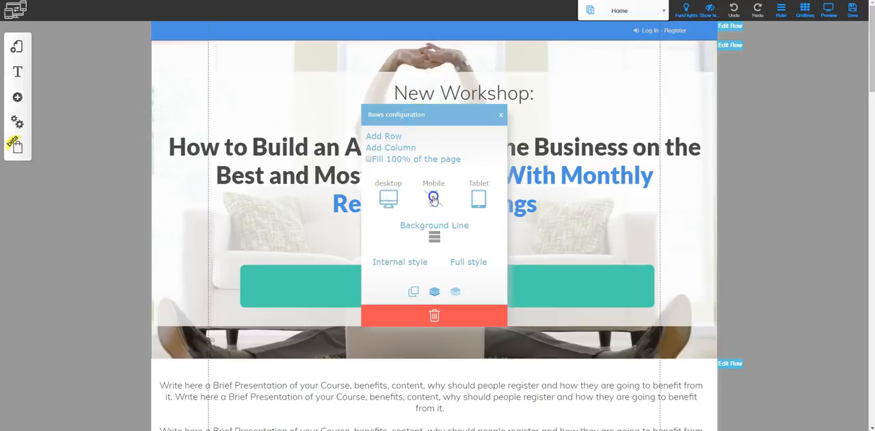
pyautogui.click(478, 198)
# - Look at the hero row's background settings for video, image, color and texture, without changing them
pyautogui.click(435, 237)
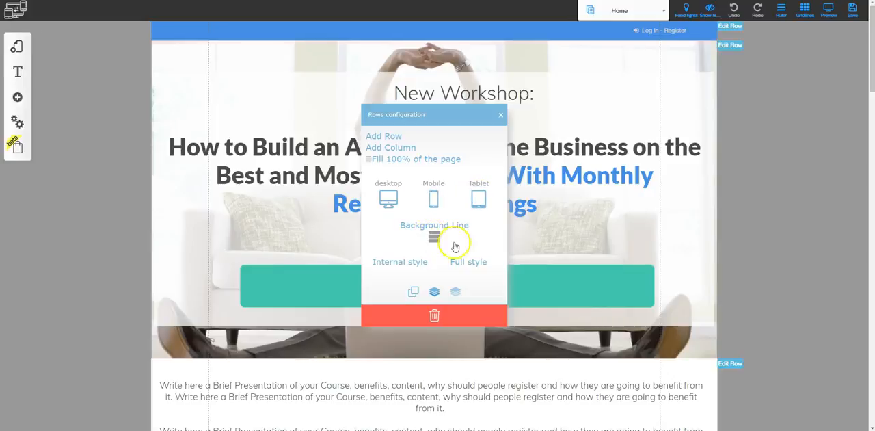
pyautogui.click(429, 238)
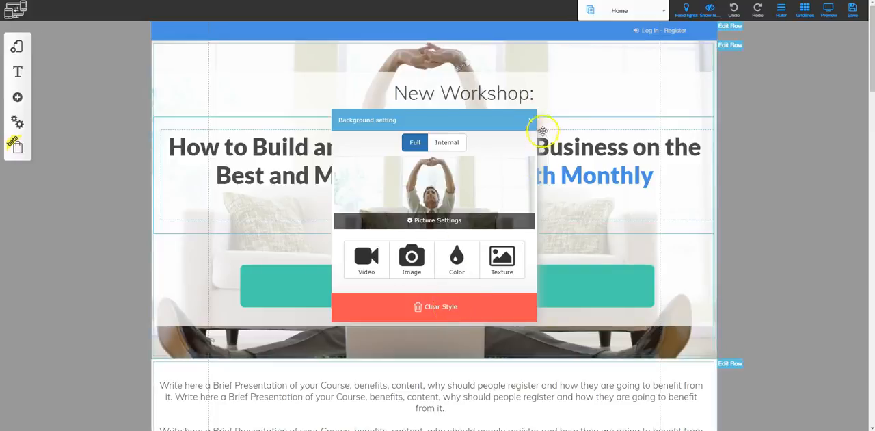
pyautogui.click(530, 121)
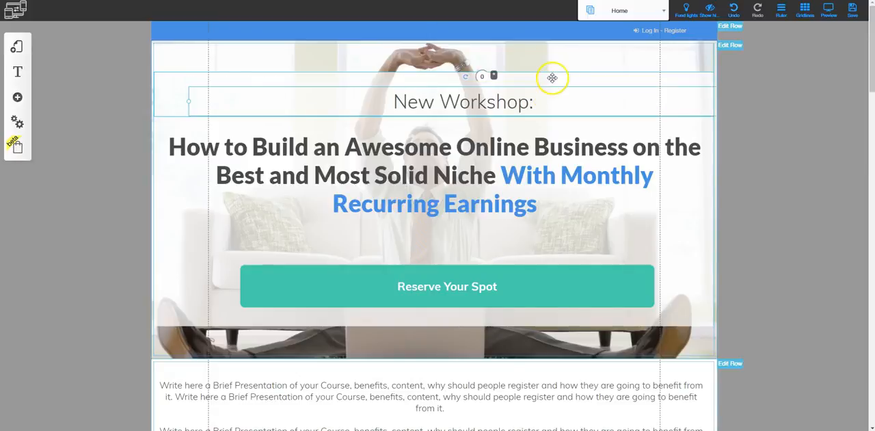
# - Examine the configuration options of the column holding the New Workshop text, including its style, duplicate and layer order controls
pyautogui.click(551, 77)
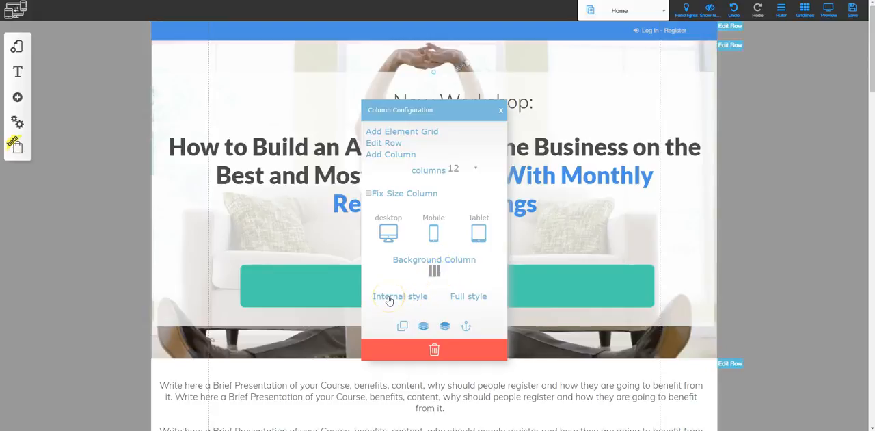
pyautogui.click(460, 296)
pyautogui.click(401, 327)
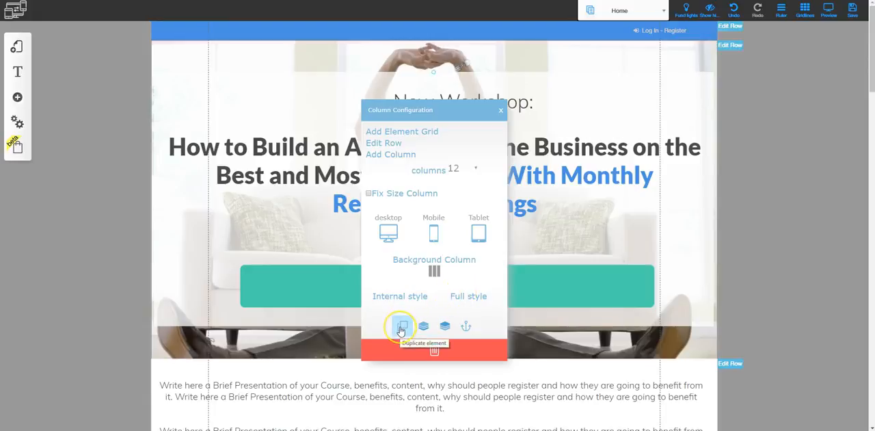
pyautogui.click(438, 328)
pyautogui.click(445, 327)
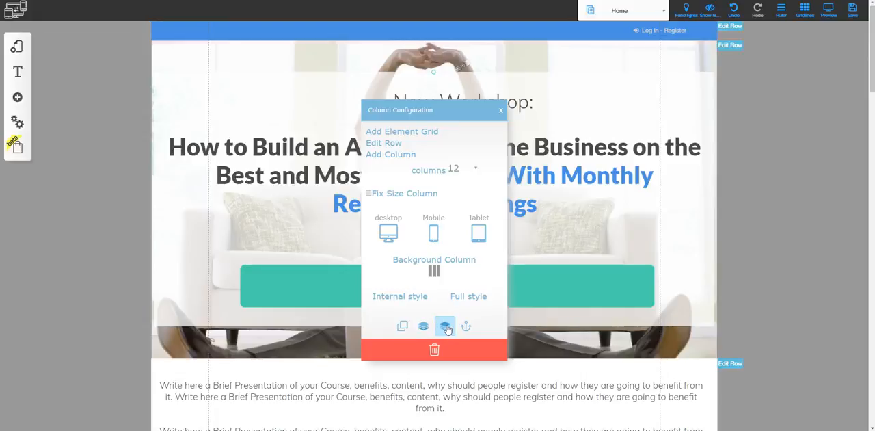
pyautogui.click(526, 207)
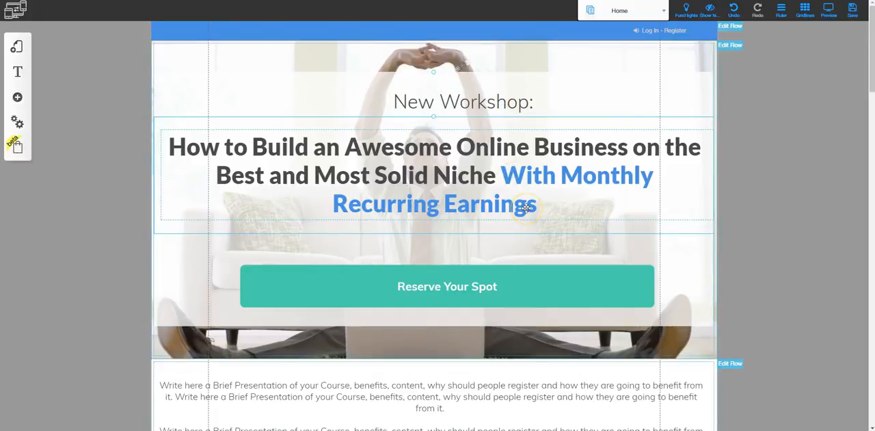
# - Preview the Home page in a narrower browser window and examine how the hero, offer and lesson sections adapt
pyautogui.click(18, 43)
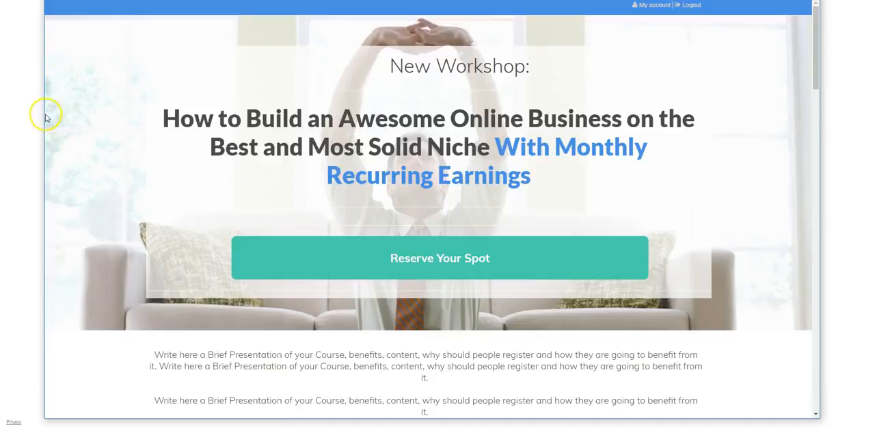
pyautogui.moveTo(41, 117); pyautogui.dragTo(273, 157)
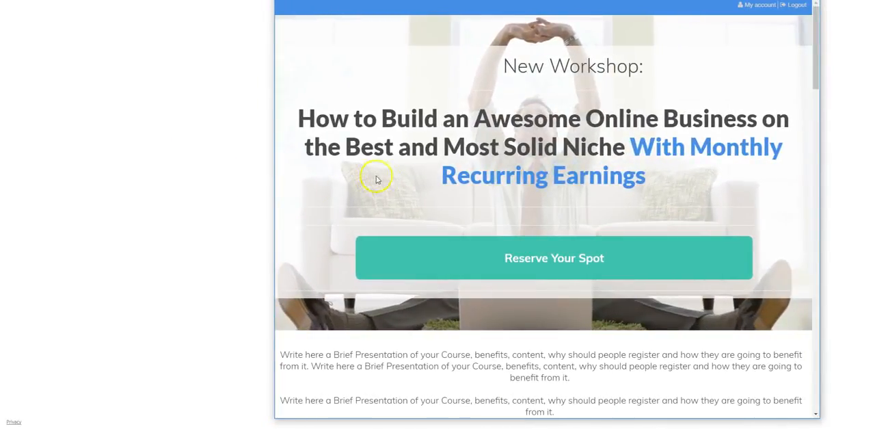
pyautogui.scroll(-2, 469, 248)
pyautogui.scroll(-8, 472, 260)
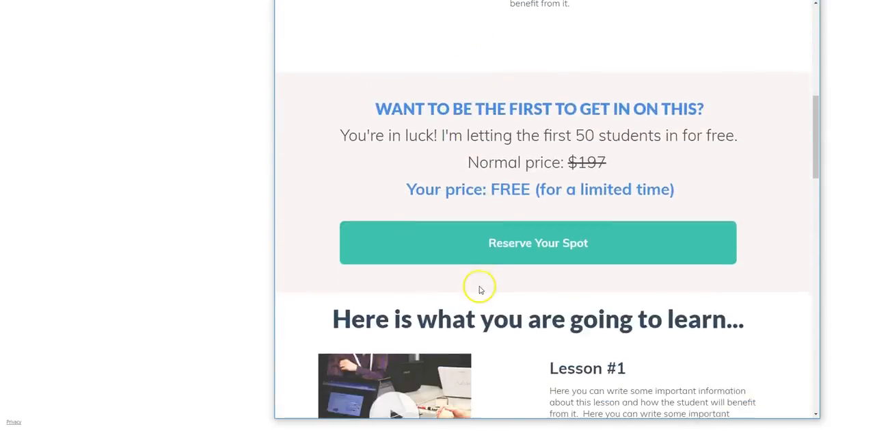
pyautogui.scroll(3, 489, 195)
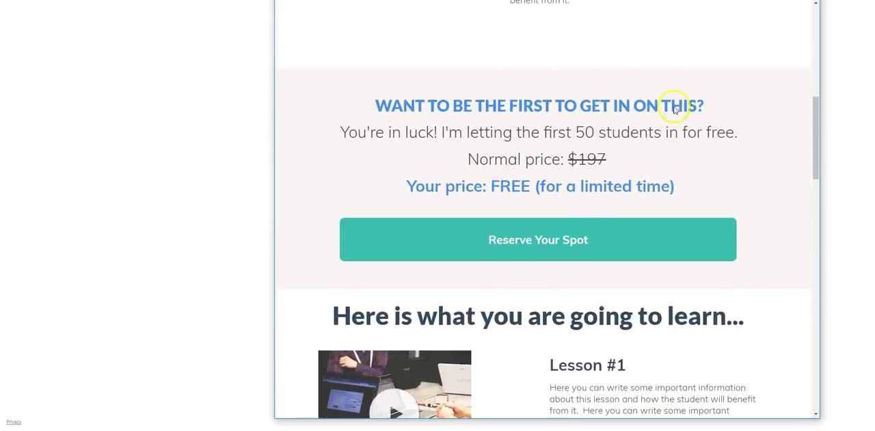
pyautogui.scroll(-1, 505, 309)
pyautogui.scroll(-3, 504, 309)
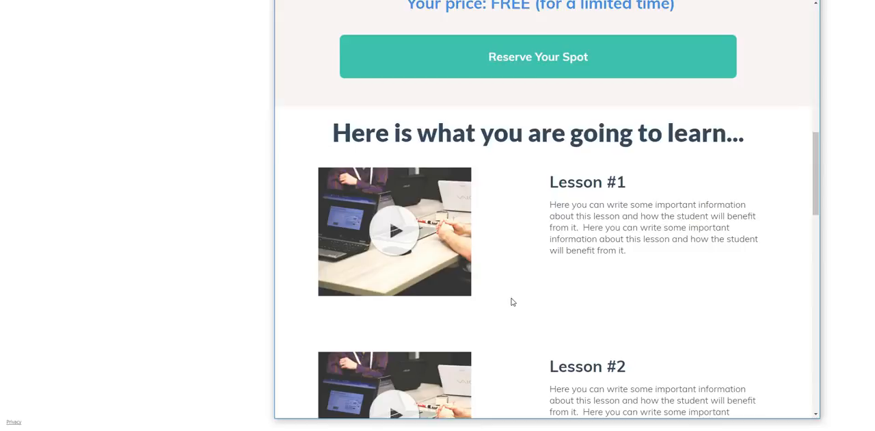
pyautogui.scroll(6, 473, 168)
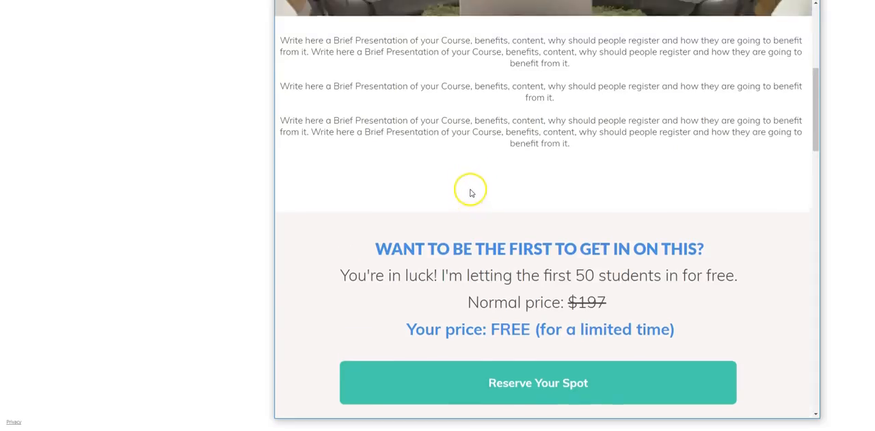
pyautogui.scroll(5, 469, 193)
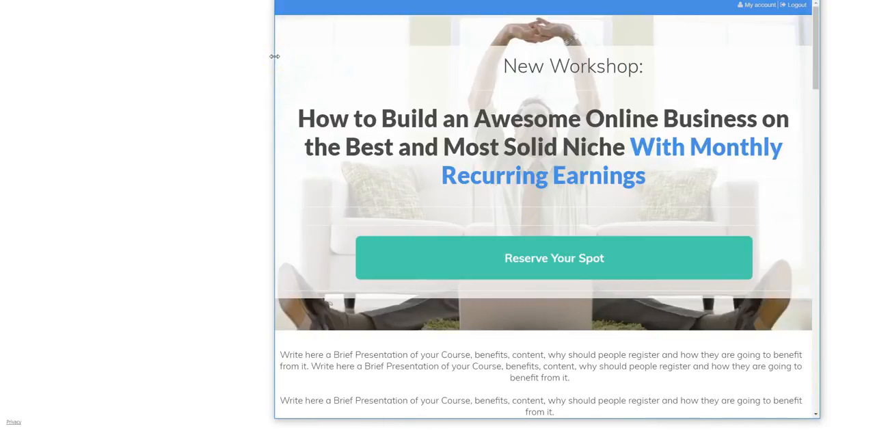
# - Narrow the preview to roughly tablet width and check how the headline wraps and the lesson images and texts stack
pyautogui.moveTo(274, 56); pyautogui.dragTo(304, 61)
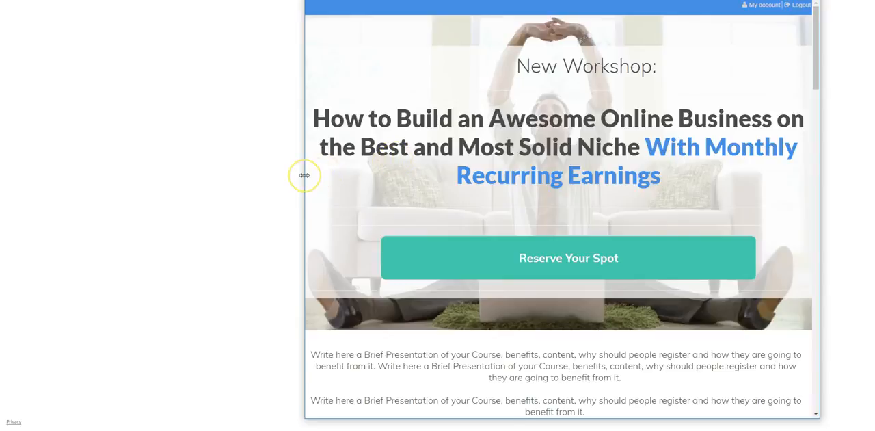
pyautogui.moveTo(304, 175); pyautogui.dragTo(499, 185)
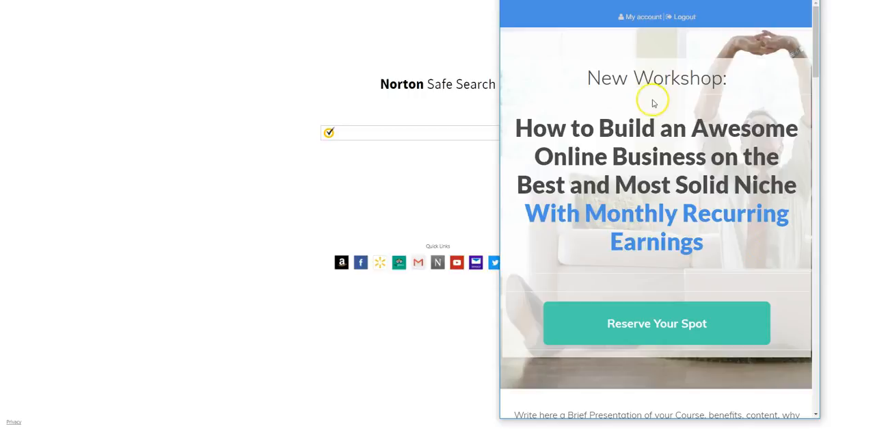
pyautogui.scroll(-3, 662, 198)
pyautogui.scroll(-7, 663, 216)
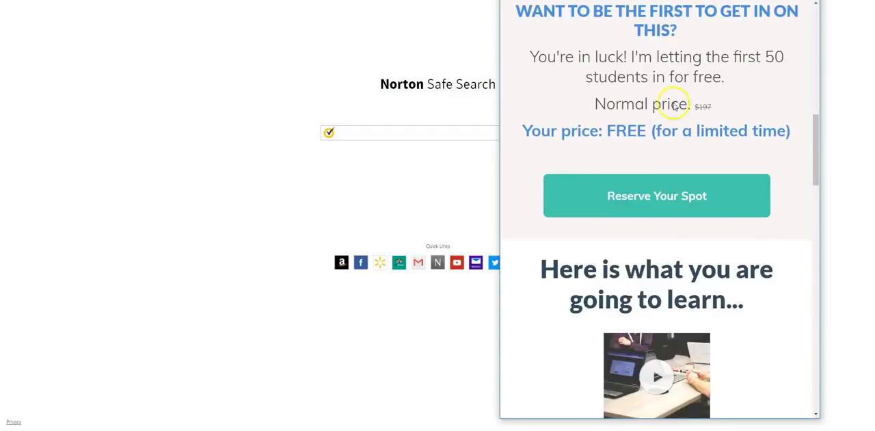
pyautogui.scroll(-2, 641, 260)
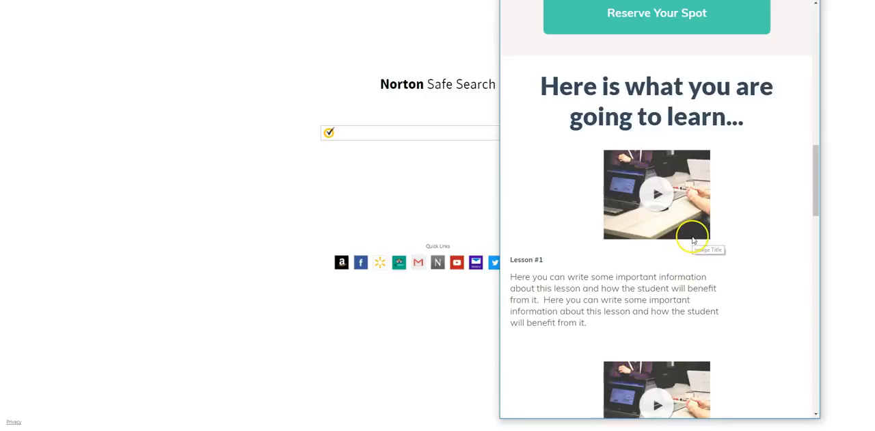
pyautogui.scroll(10, 690, 246)
pyautogui.scroll(2, 690, 250)
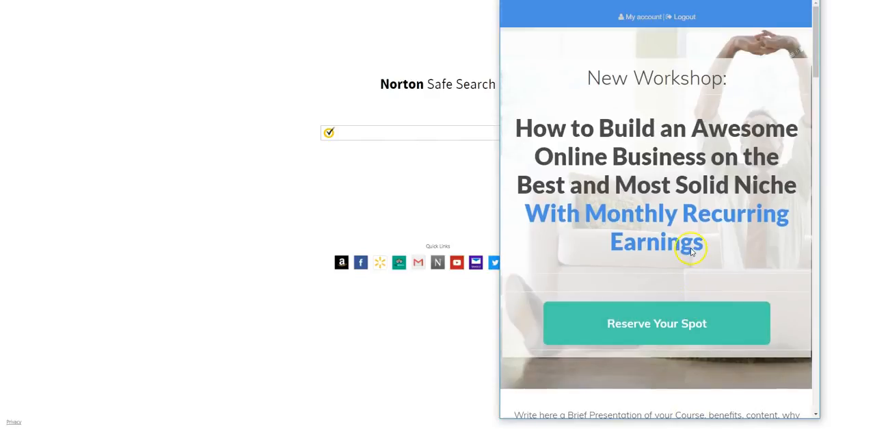
# - Narrow the preview to roughly phone width and examine how the headline, button and presentation text adapt
pyautogui.moveTo(500, 134); pyautogui.dragTo(631, 141)
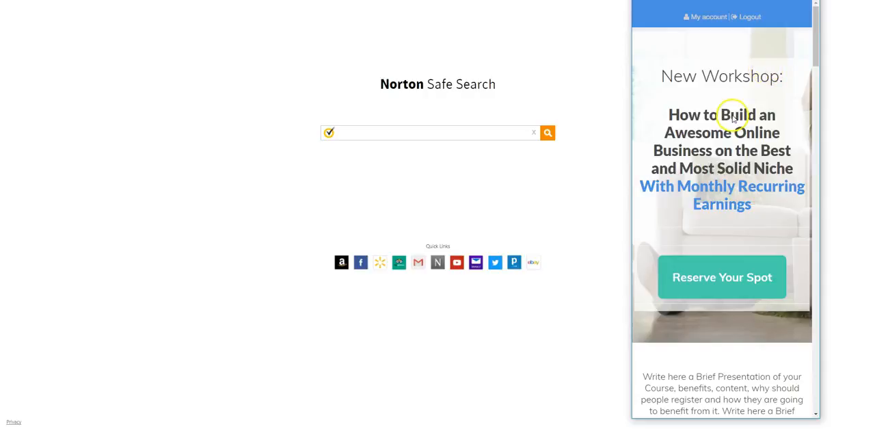
pyautogui.scroll(-1, 739, 205)
pyautogui.scroll(-2, 737, 212)
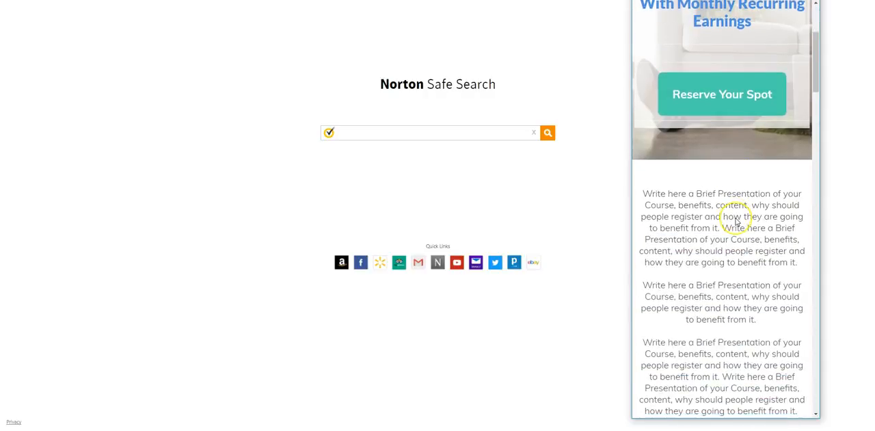
pyautogui.scroll(2, 734, 218)
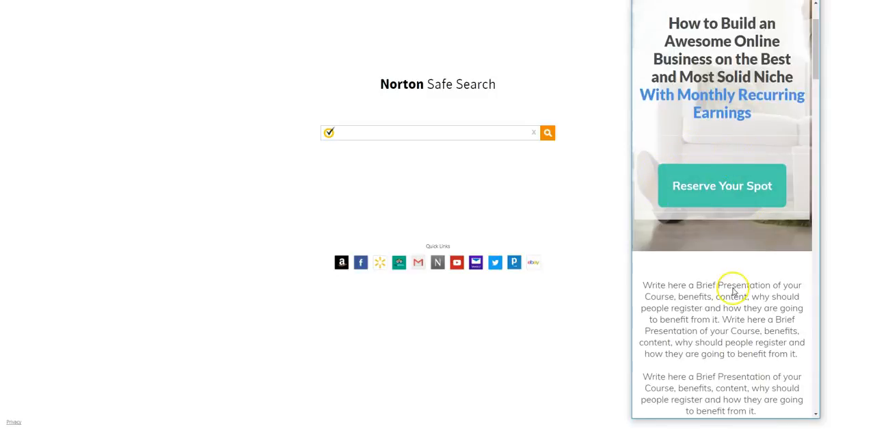
pyautogui.scroll(-5, 729, 287)
pyautogui.scroll(-6, 732, 291)
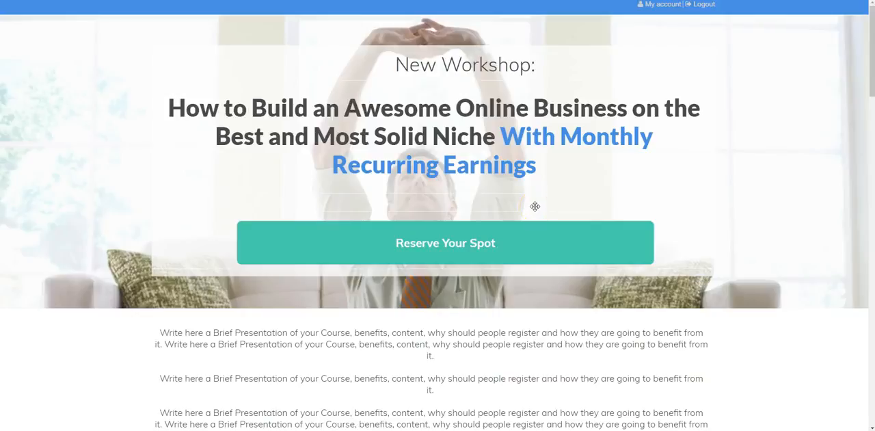
pyautogui.click(580, 184)
pyautogui.click(584, 194)
pyautogui.click(109, 16)
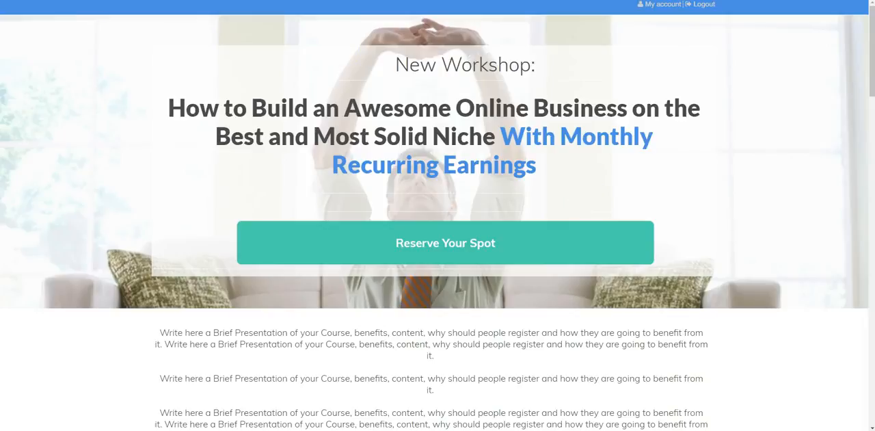